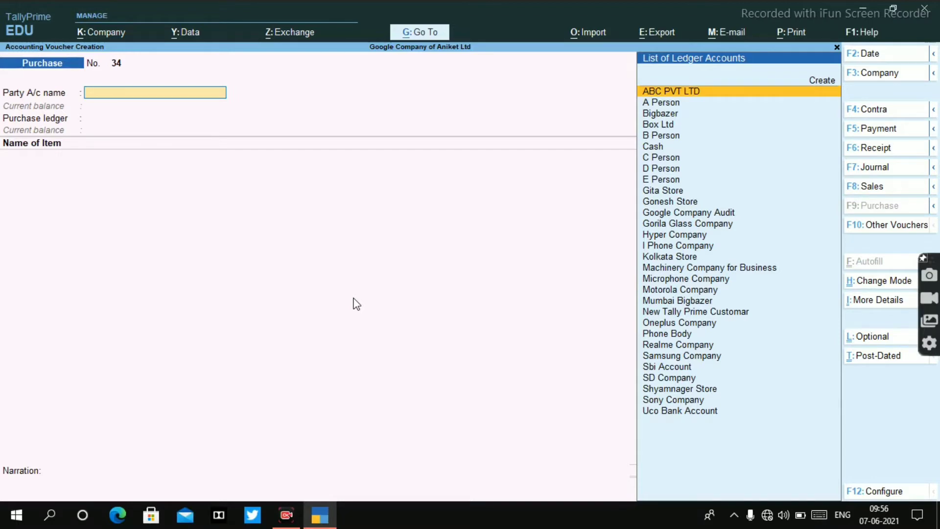
# Step: Choose ABC PVT LTD as the purchase voucher's supplier, accept its party details and select the Purchase ledger
pyautogui.press('Return')
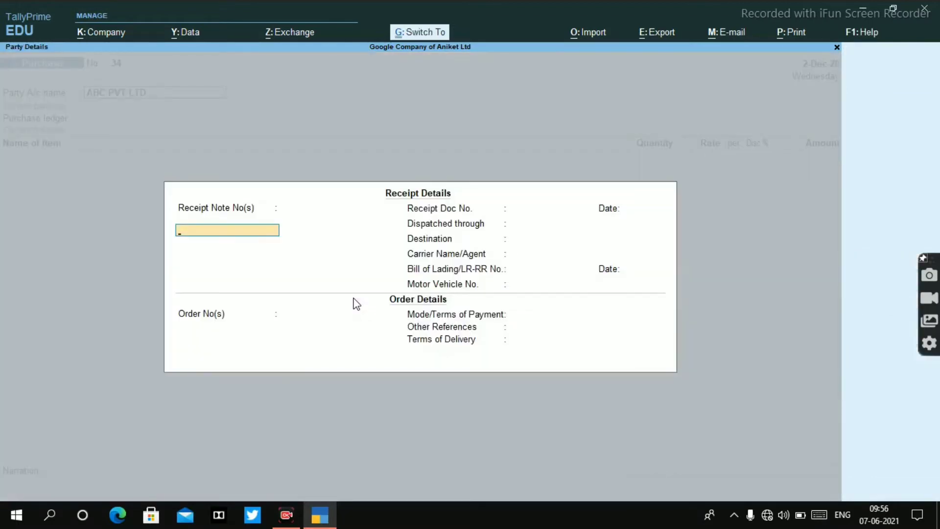
pyautogui.press('Return')
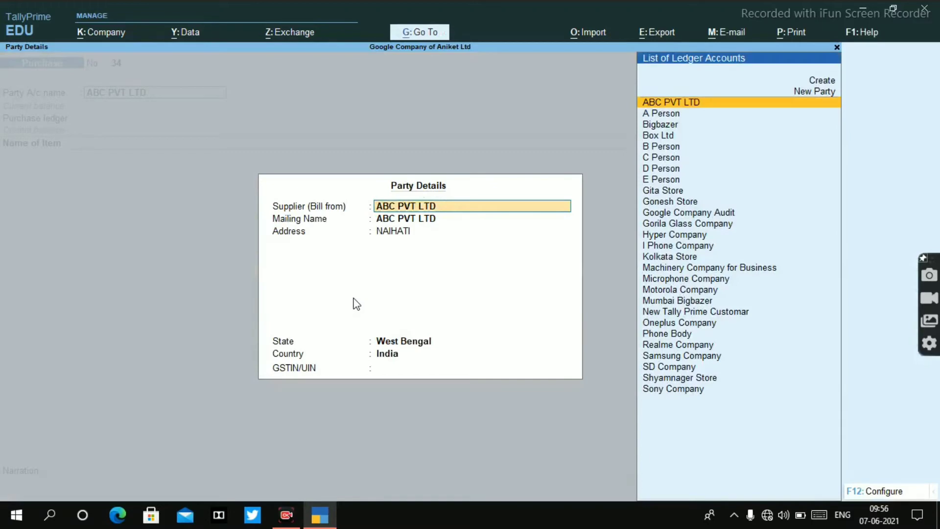
pyautogui.hotkey('ctrl', 'a')
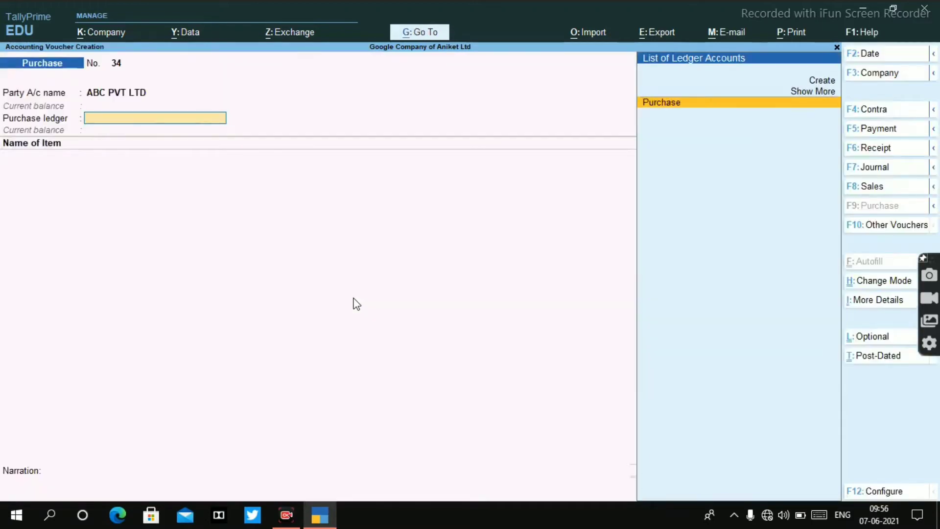
pyautogui.press('Return')
# Step: Add the stock item BOOKS and allocate it to a new order number due in 10 days
pyautogui.write('Boo')
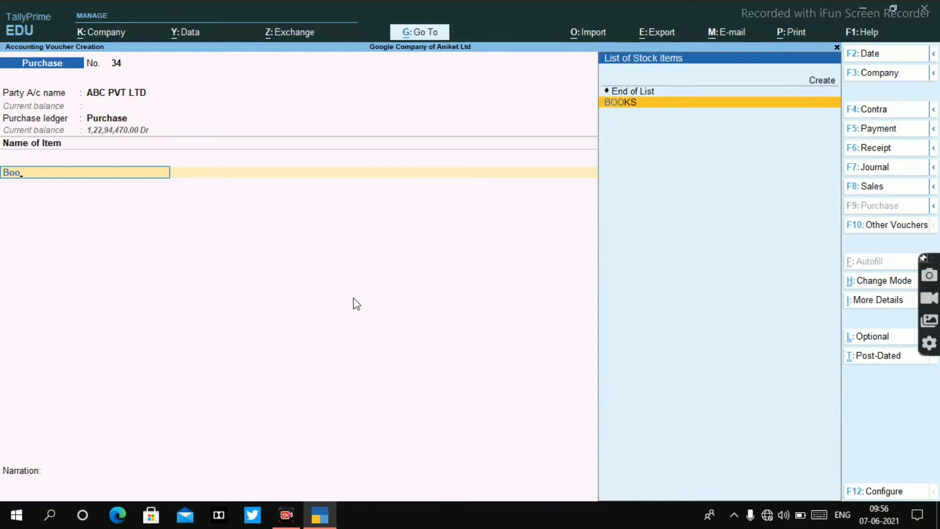
pyautogui.press('Return')
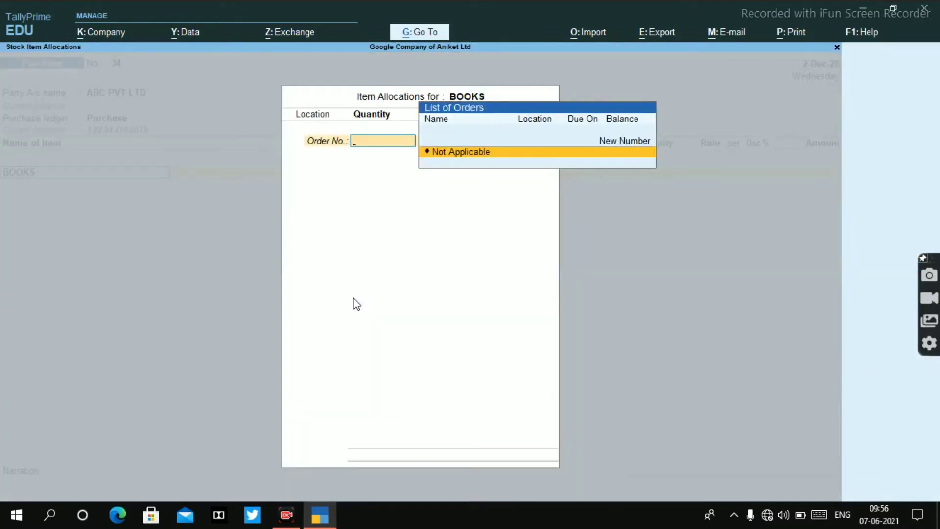
pyautogui.press('Up')
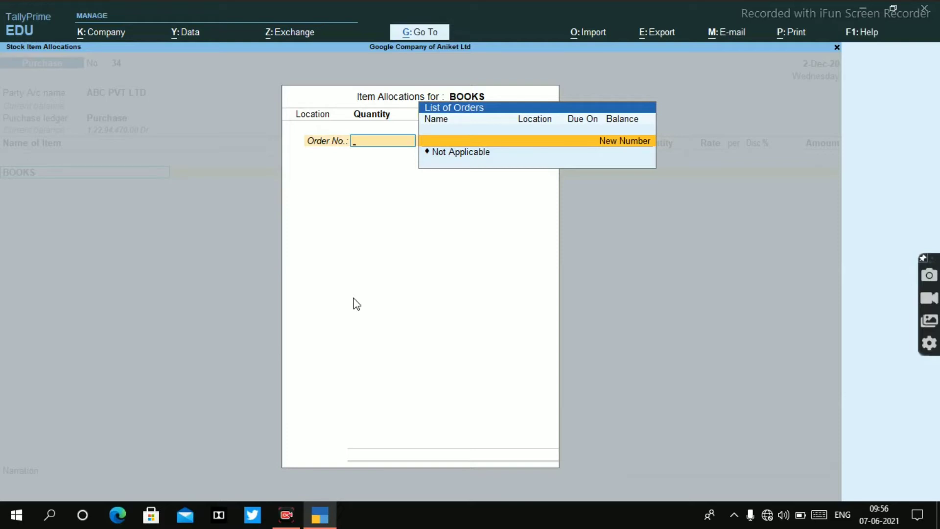
pyautogui.press('Return')
pyautogui.write('100')
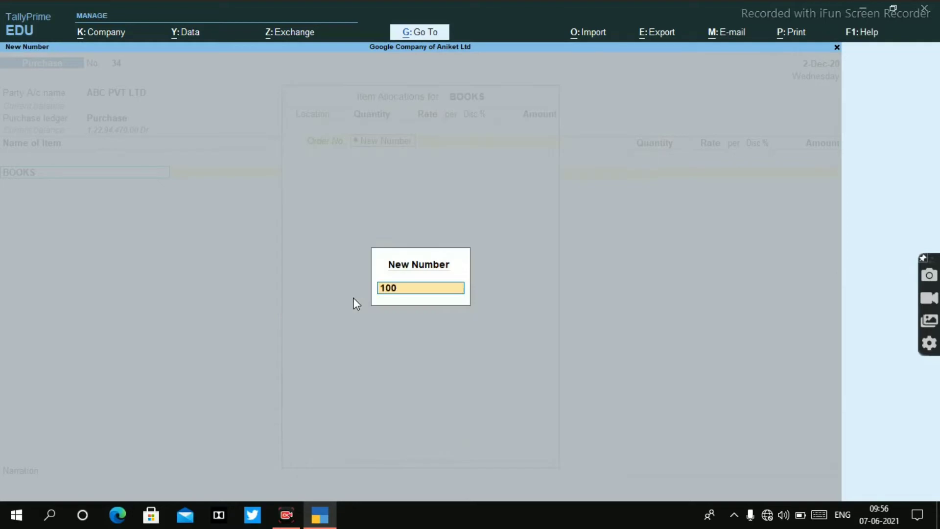
pyautogui.press('Return')
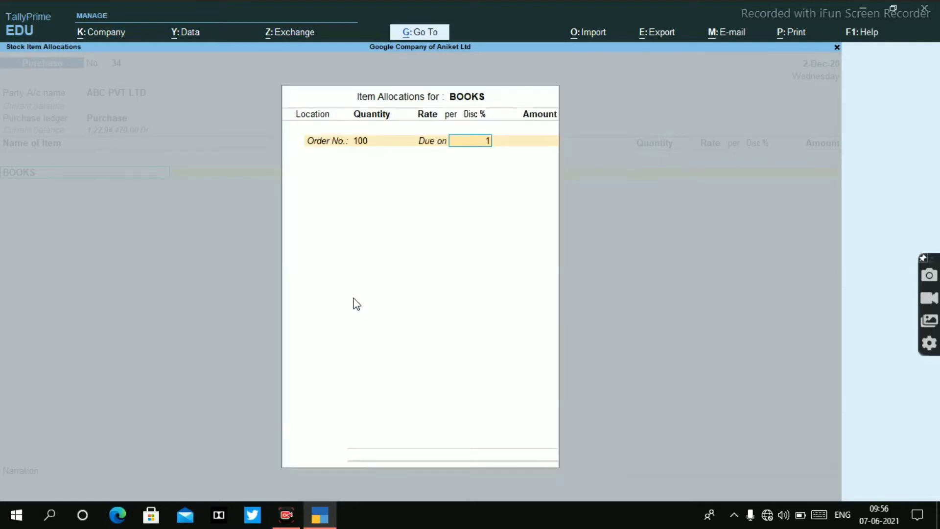
pyautogui.write('10')
pyautogui.press('Return')
# Step: Allocate 100 pec of BOOKS at a rate of 200 to the Main Location and end the order list
pyautogui.press('Return')
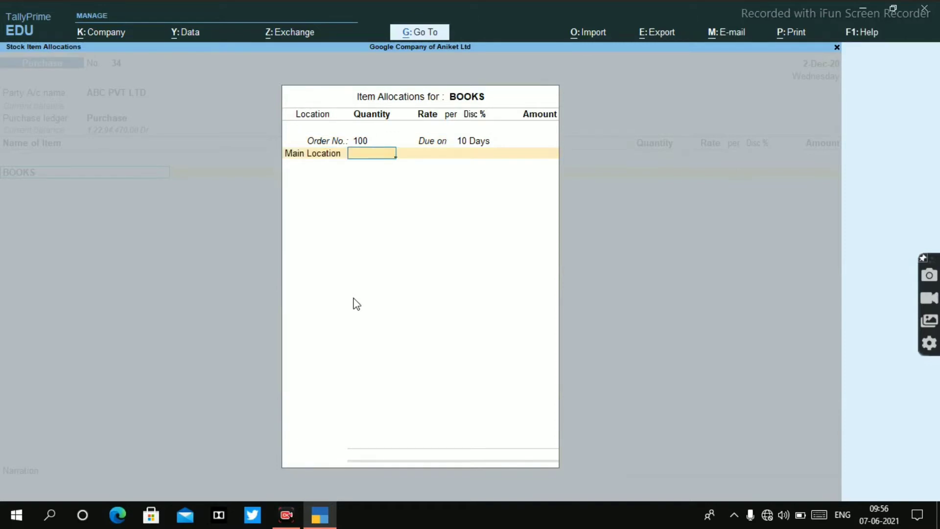
pyautogui.write('100')
pyautogui.press('Return')
pyautogui.write('2')
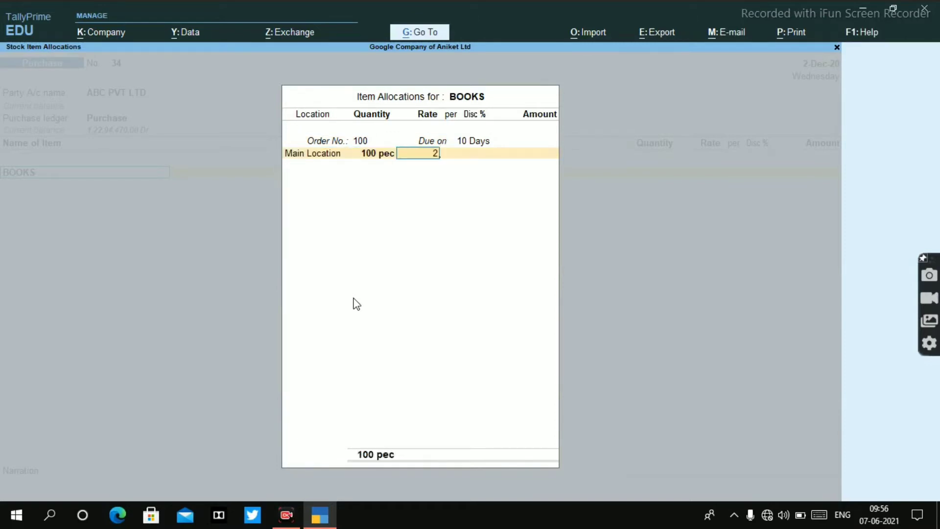
pyautogui.write('00')
pyautogui.press('Return')
pyautogui.press('Return')
pyautogui.press('Return')
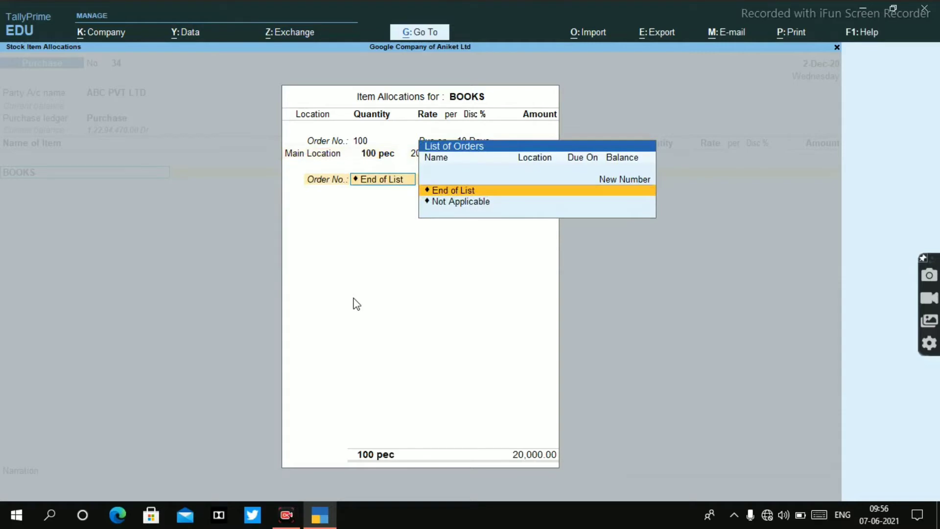
pyautogui.press('Return')
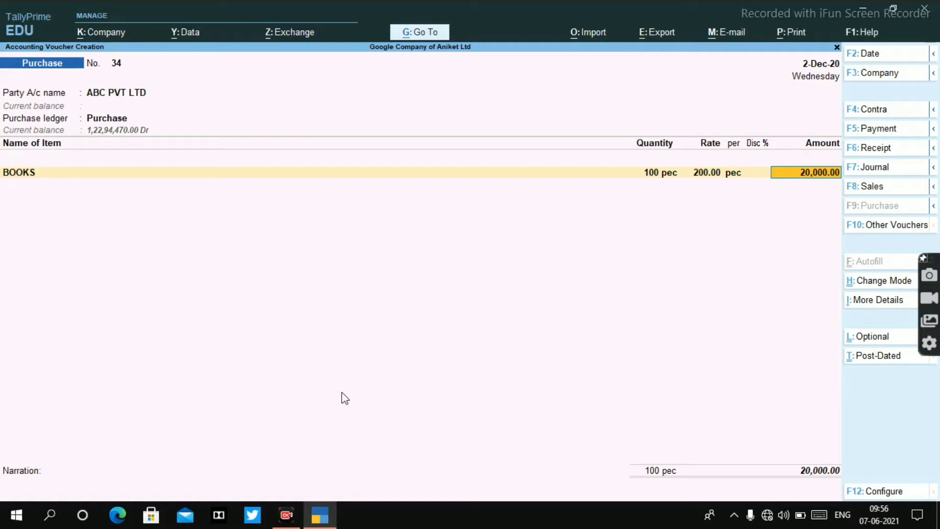
# Step: Examine the voucher configuration settings for providing receipt, order and import details
pyautogui.click(874, 492)
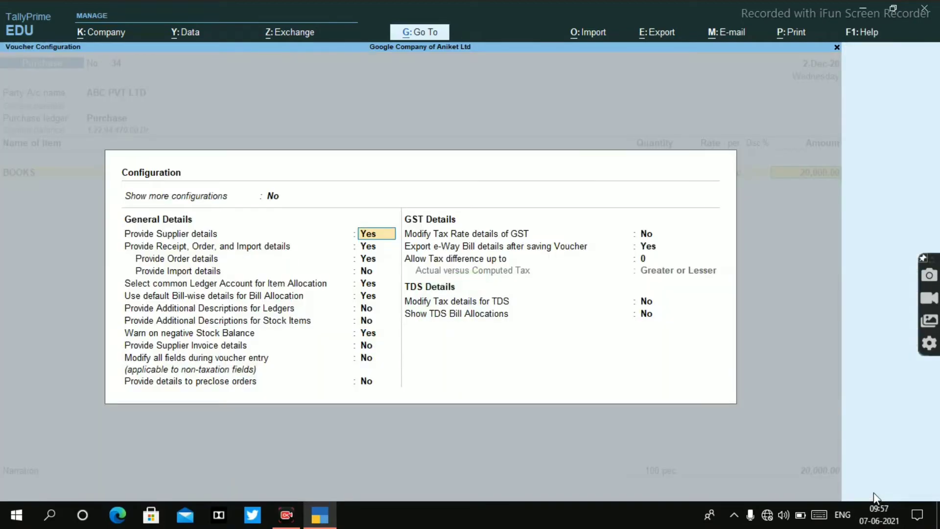
pyautogui.press('Return')
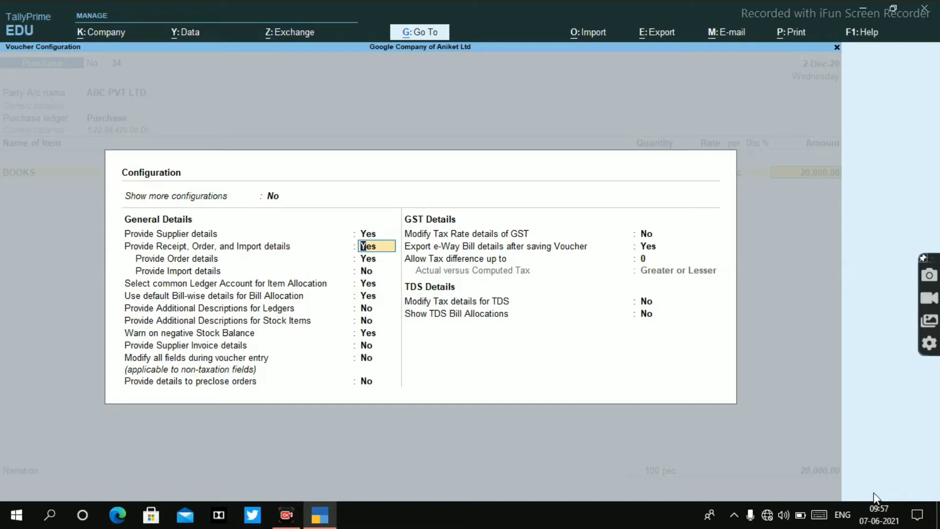
pyautogui.press('Return')
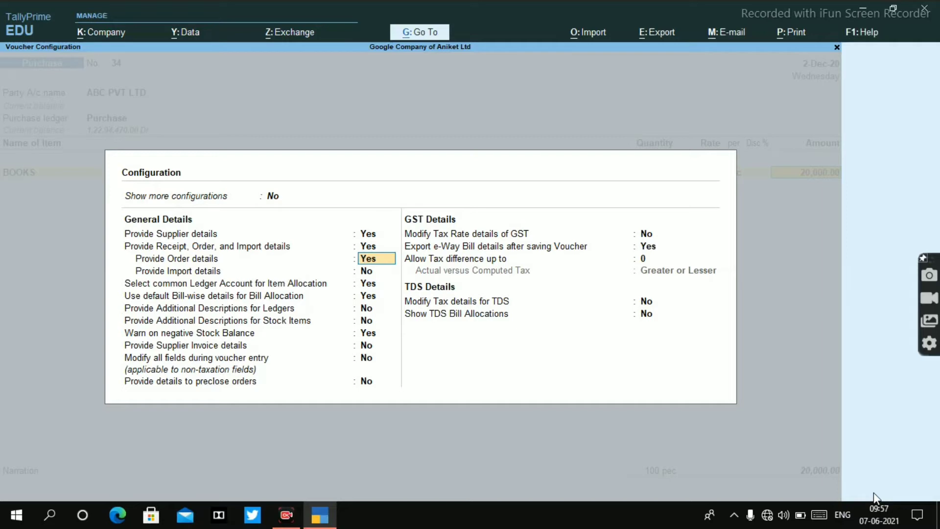
pyautogui.press('Return')
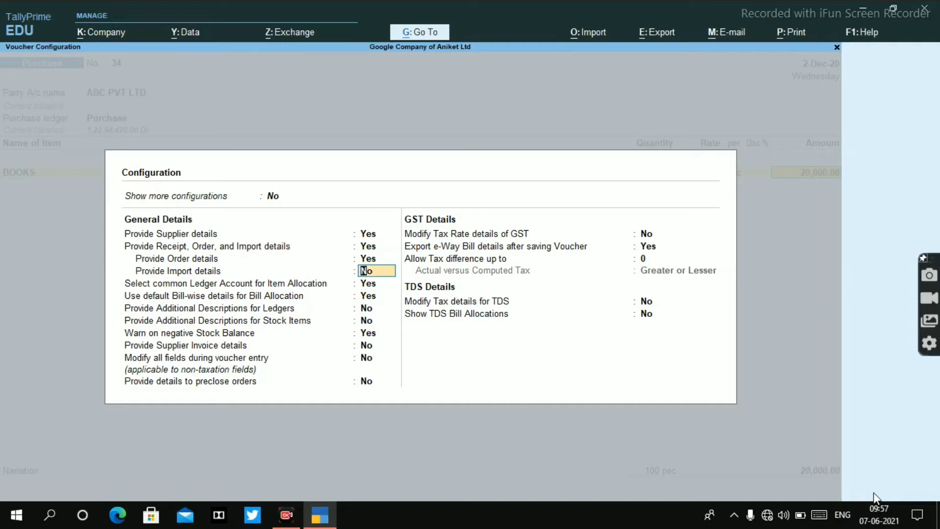
pyautogui.press('Escape')
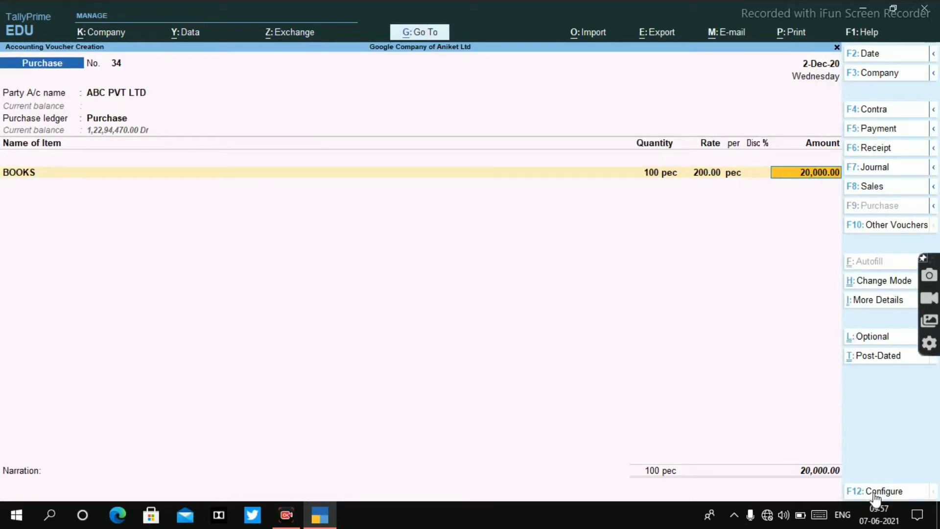
# Step: End the item list after BOOKS and save the purchase voucher without a narration
pyautogui.press('Return')
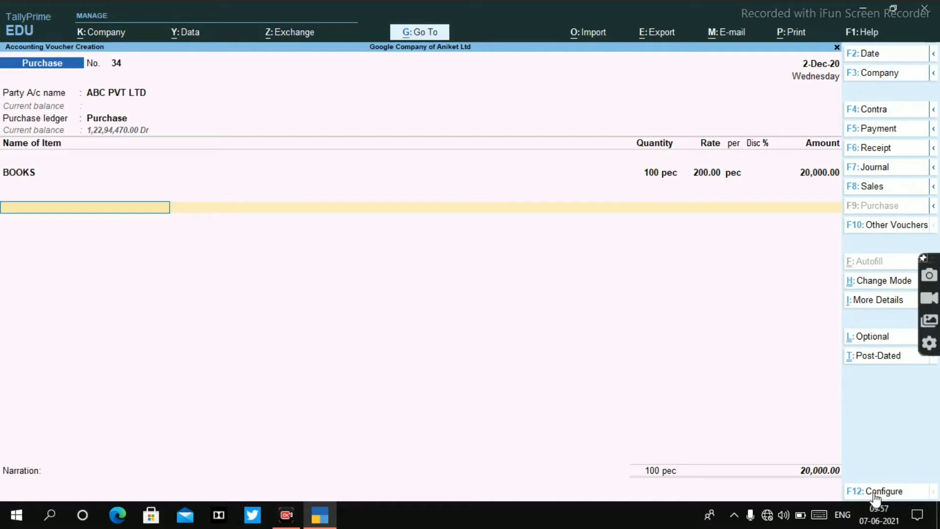
pyautogui.press('Return')
pyautogui.press('Return')
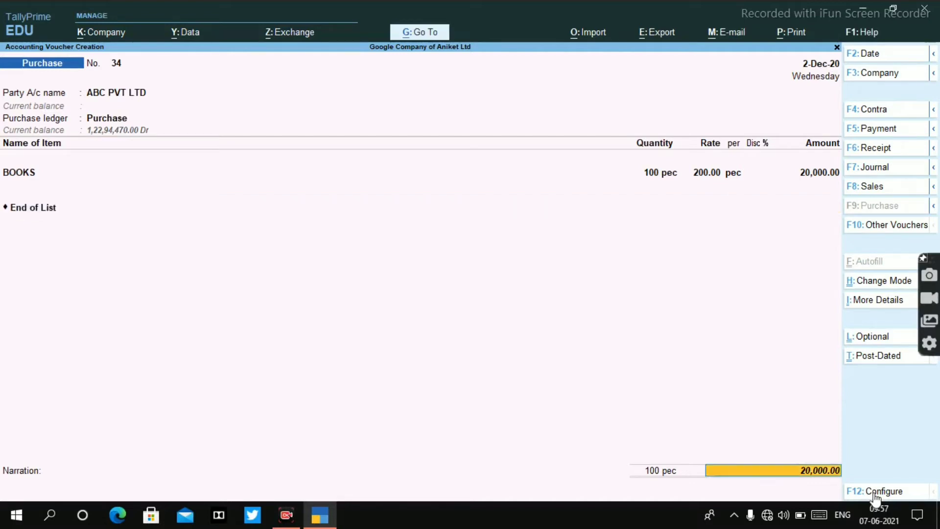
pyautogui.press('Return')
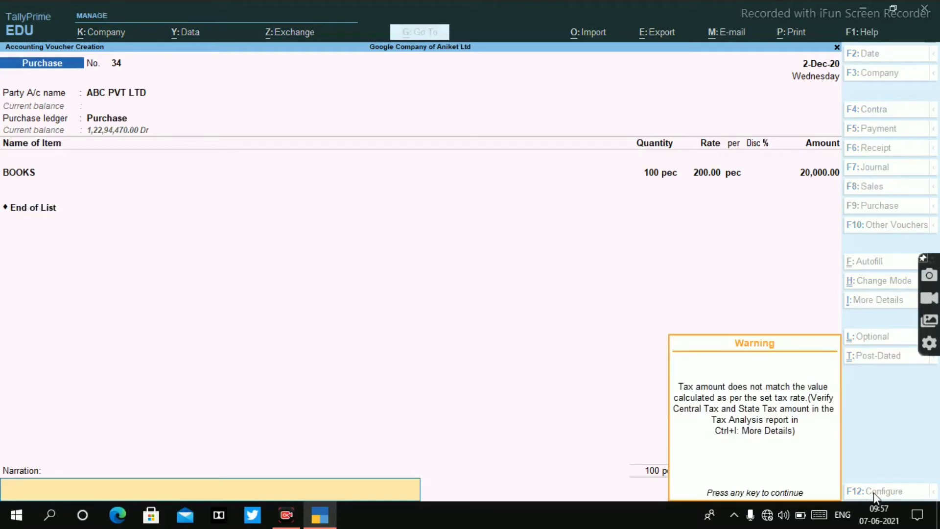
pyautogui.press('Return')
pyautogui.press('Return')
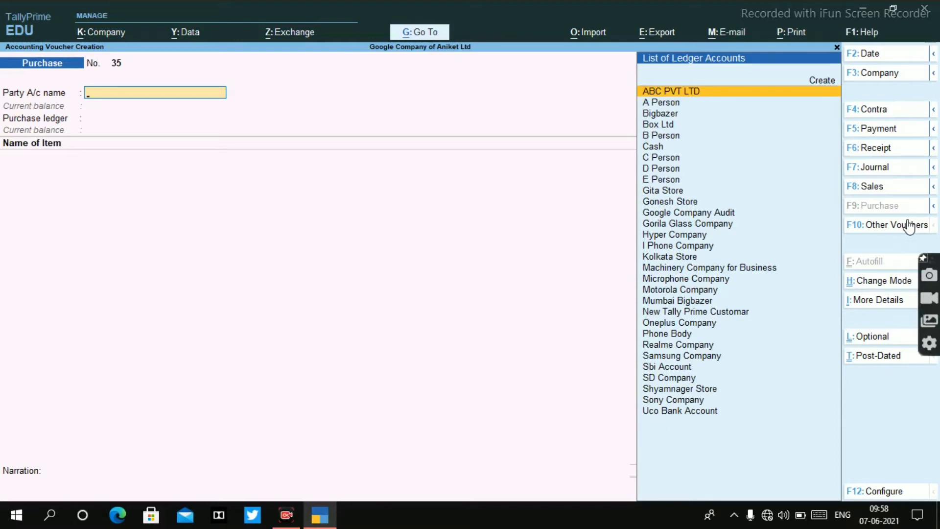
# Step: Switch the voucher entry from Purchase to a new Debit Note
pyautogui.press('ctrl')
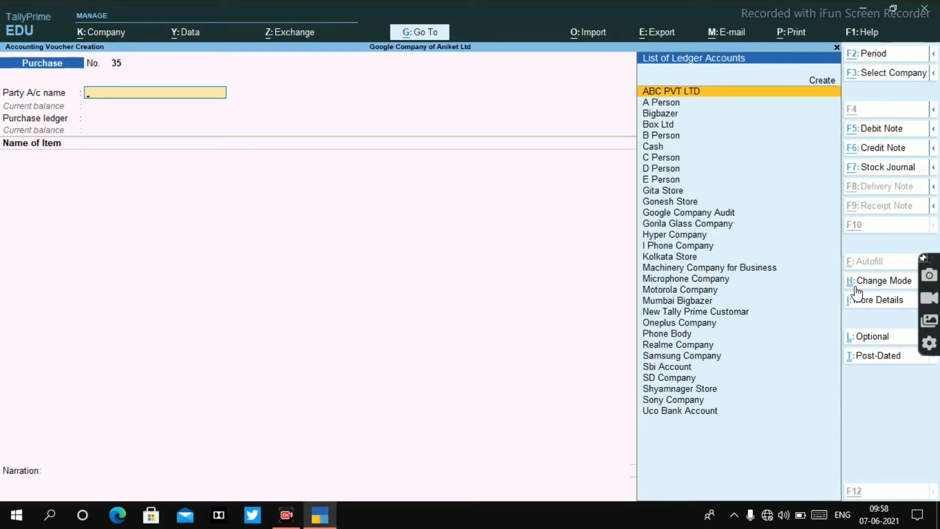
pyautogui.click(876, 130)
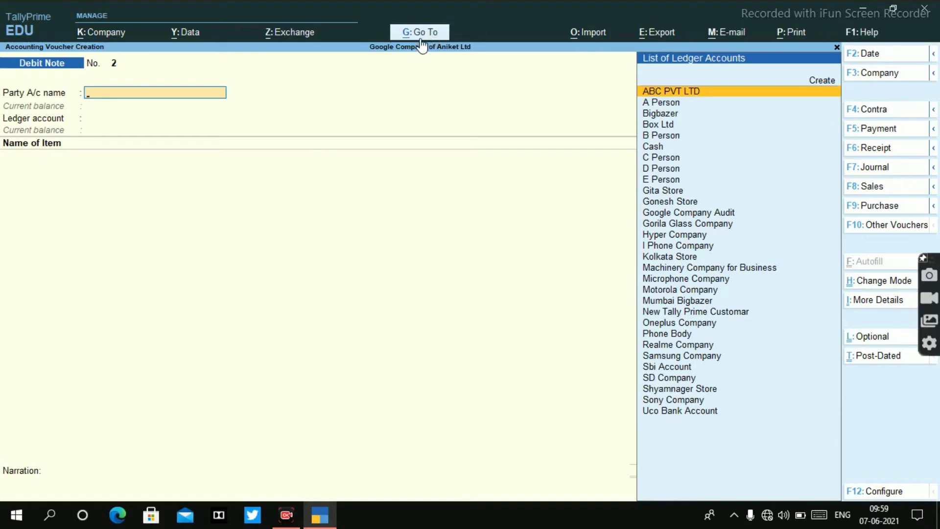
# Step: Check the closing balance of BOOKS in the Stock Summary report and return to the debit note
pyautogui.hotkey('alt', 'g')
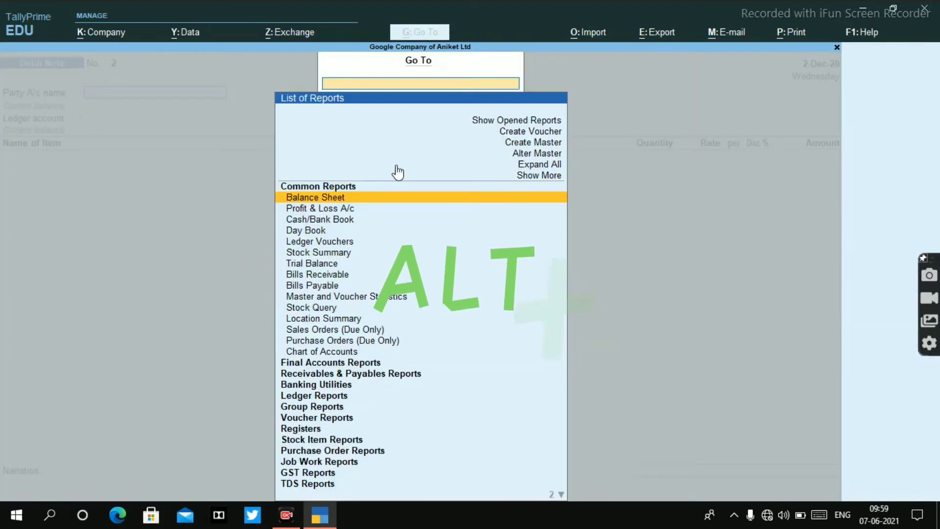
pyautogui.write('Stock')
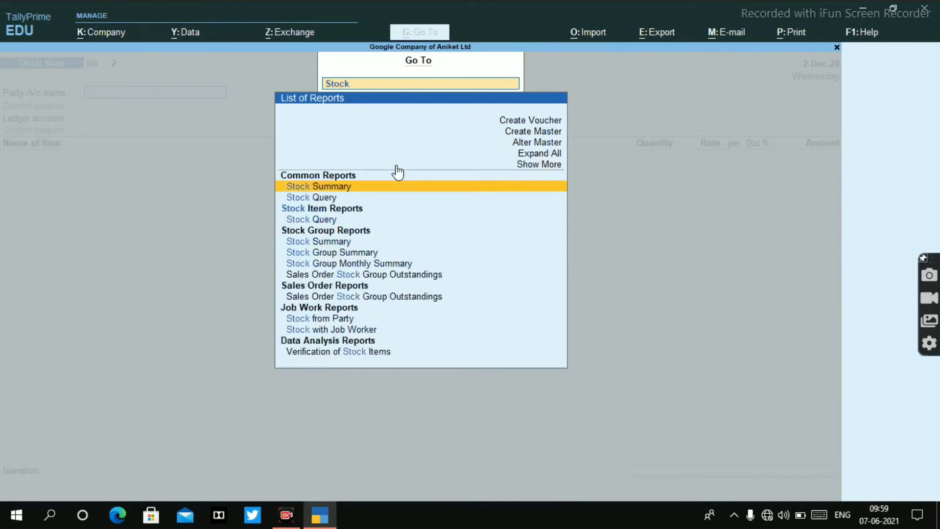
pyautogui.press('Return')
pyautogui.press('Down')
pyautogui.press('Down')
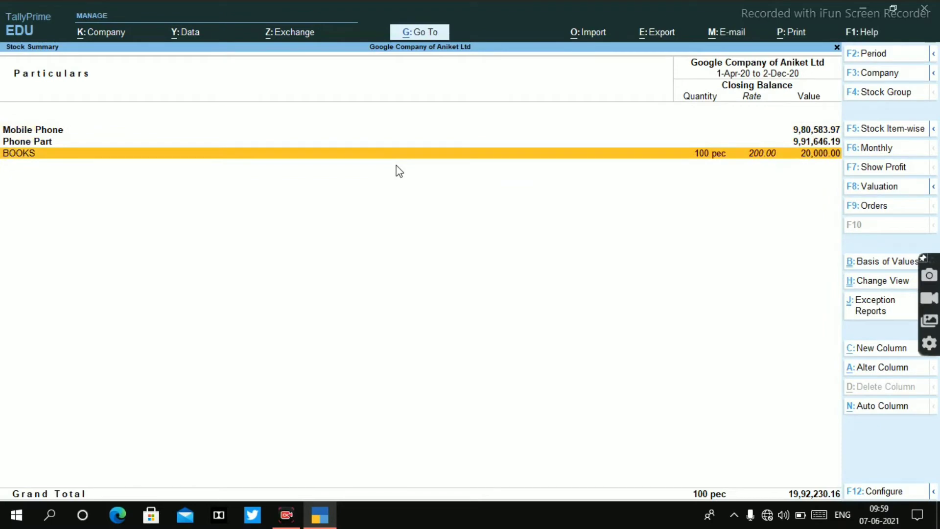
pyautogui.press('Escape')
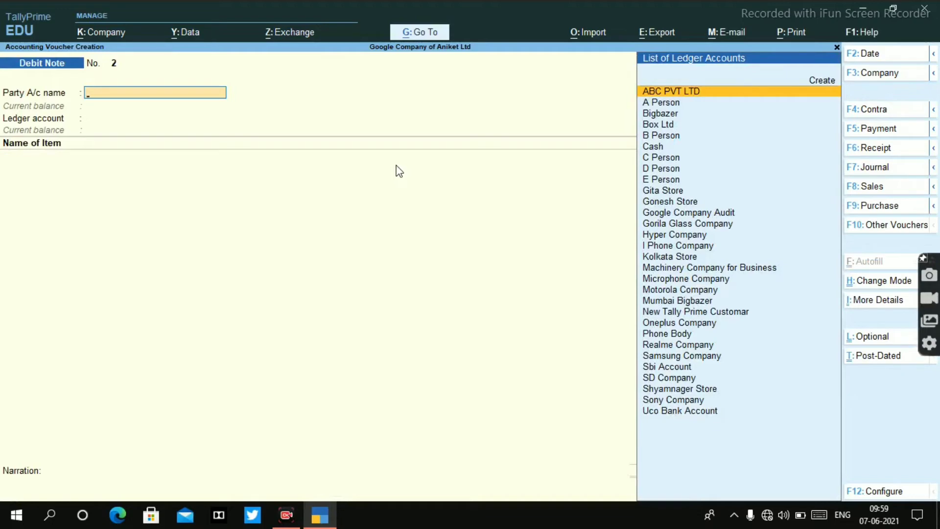
# Step: Choose ABC PVT LTD as the debit note's party, link its existing order dated 2-Dec-20 and accept the party details
pyautogui.press('Return')
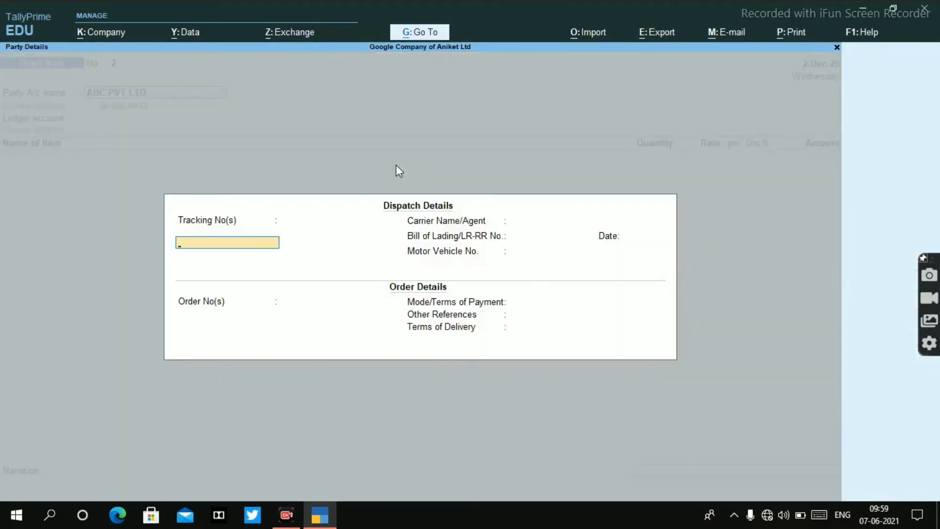
pyautogui.press('Return')
pyautogui.press('Return')
pyautogui.press('Return')
pyautogui.press('Return')
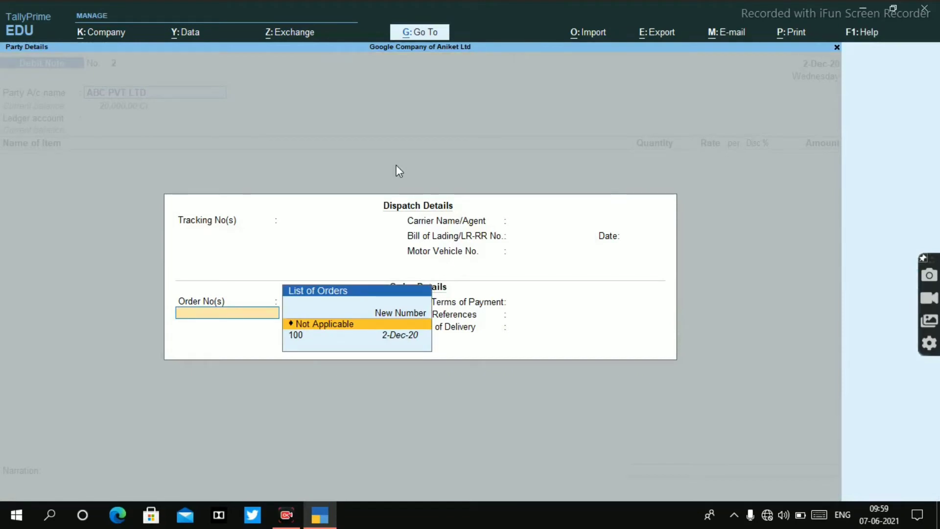
pyautogui.press('Down')
pyautogui.press('Return')
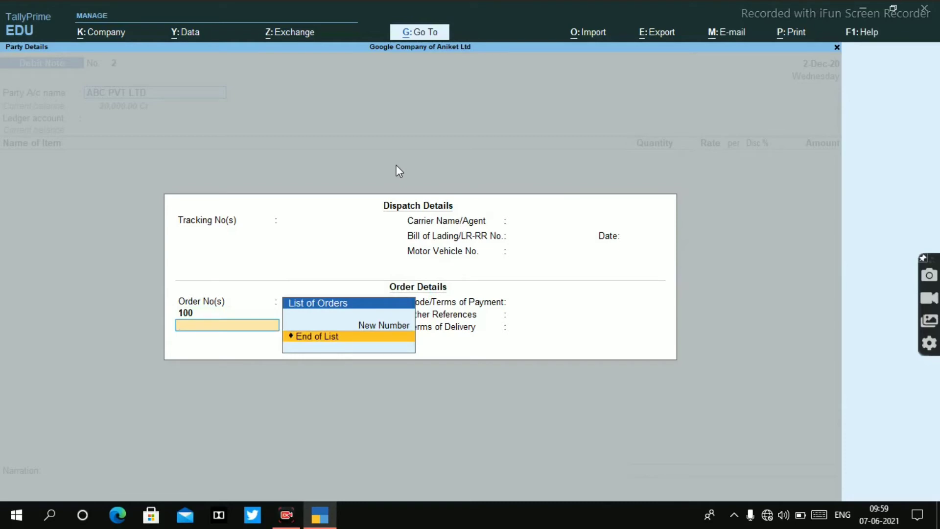
pyautogui.press('Return')
pyautogui.press('Return')
pyautogui.press('Return')
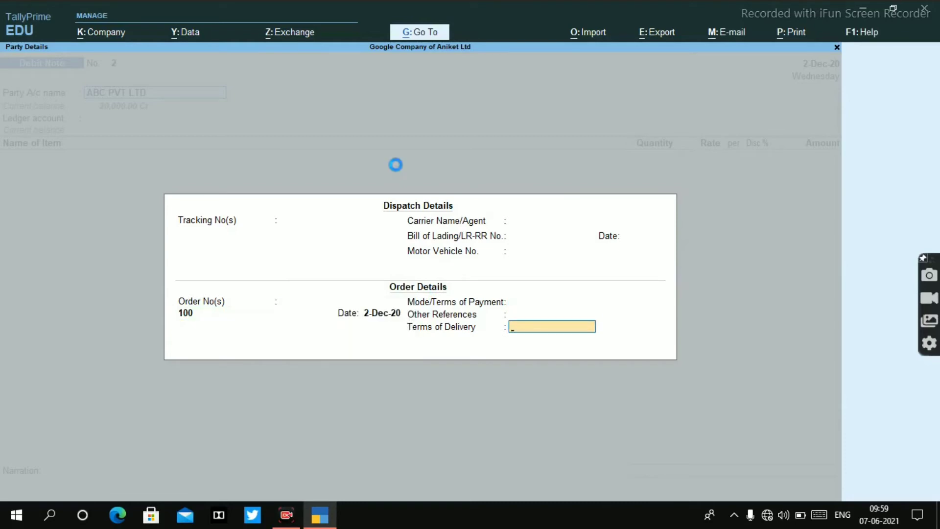
pyautogui.press('Return')
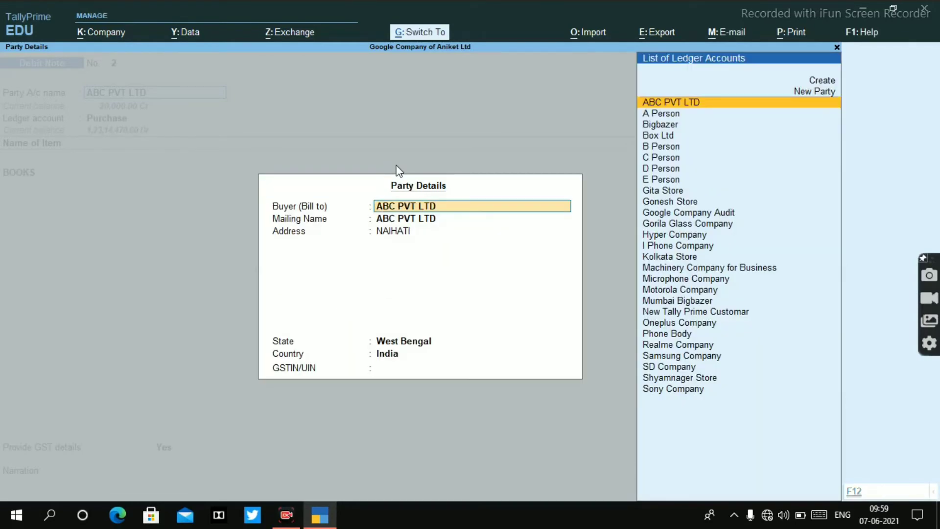
pyautogui.hotkey('ctrl', 'a')
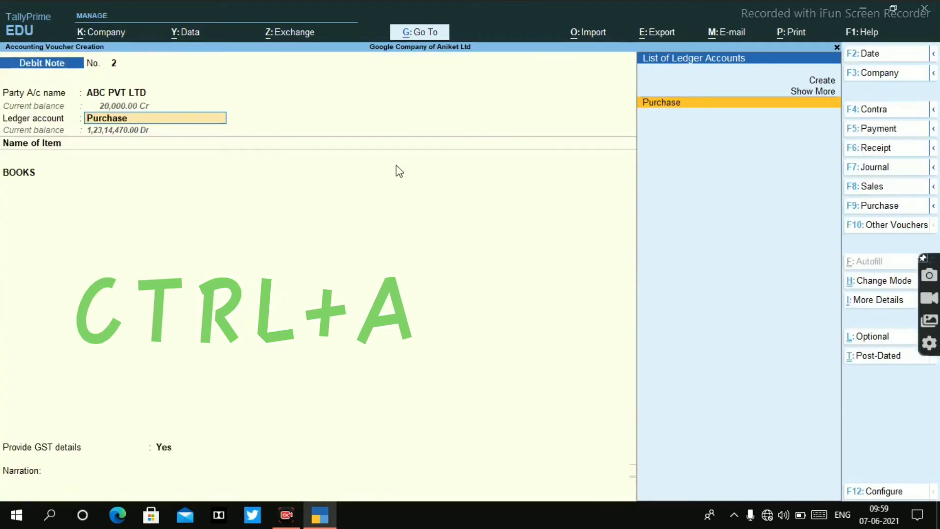
# Step: Keep Purchase as the ledger, allocate 100 pec of BOOKS at 200.00 to the existing order and end the item list
pyautogui.press('Return')
pyautogui.press('Return')
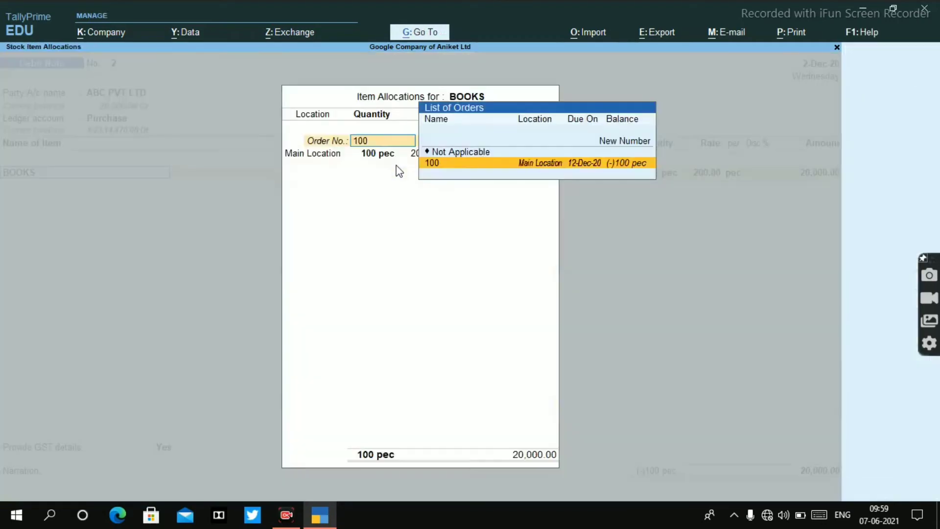
pyautogui.press('Return')
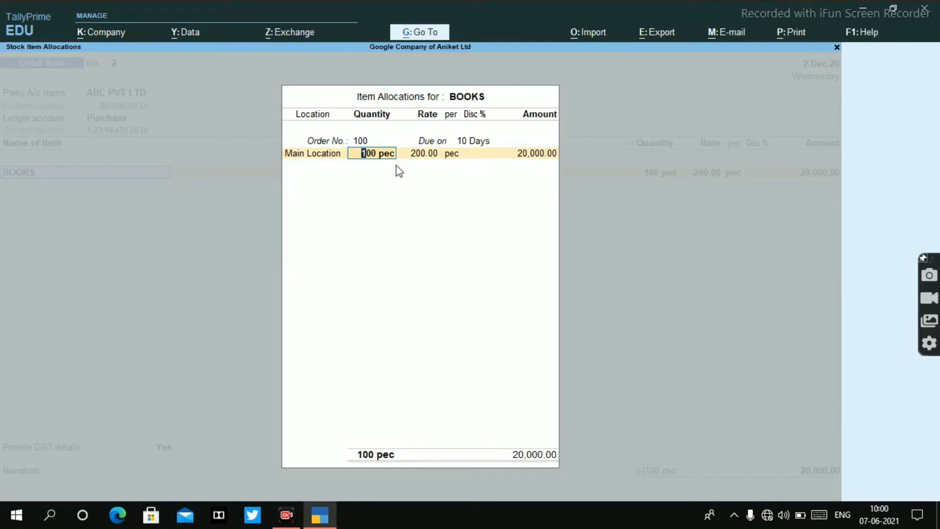
pyautogui.press('Return')
pyautogui.press('Return')
pyautogui.press('Return')
pyautogui.press('Return')
pyautogui.press('Return')
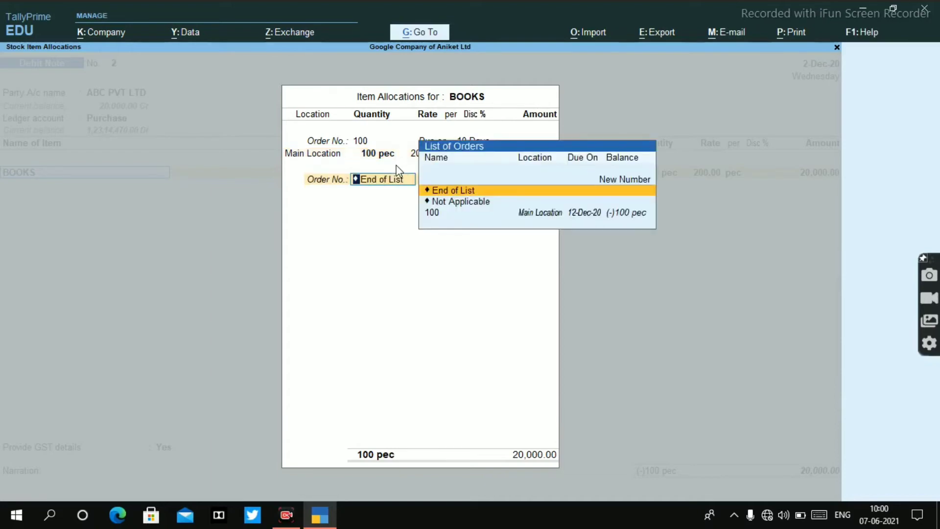
pyautogui.press('Return')
pyautogui.press('Return')
# Step: Provide the GST details with 07-Others as the reason for issuing the note, leaving the supplier's note number blank
pyautogui.press('Return')
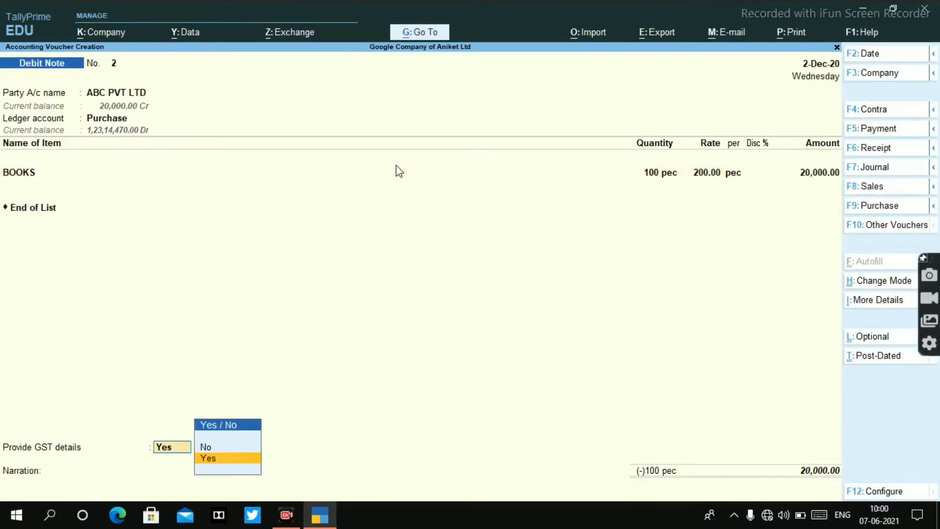
pyautogui.press('Return')
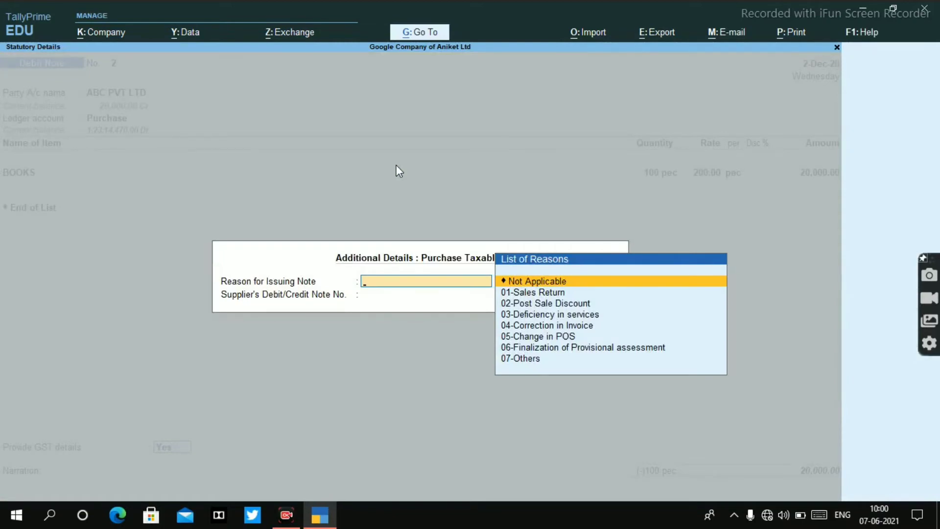
pyautogui.press('Down')
pyautogui.press('Down')
pyautogui.press('Down')
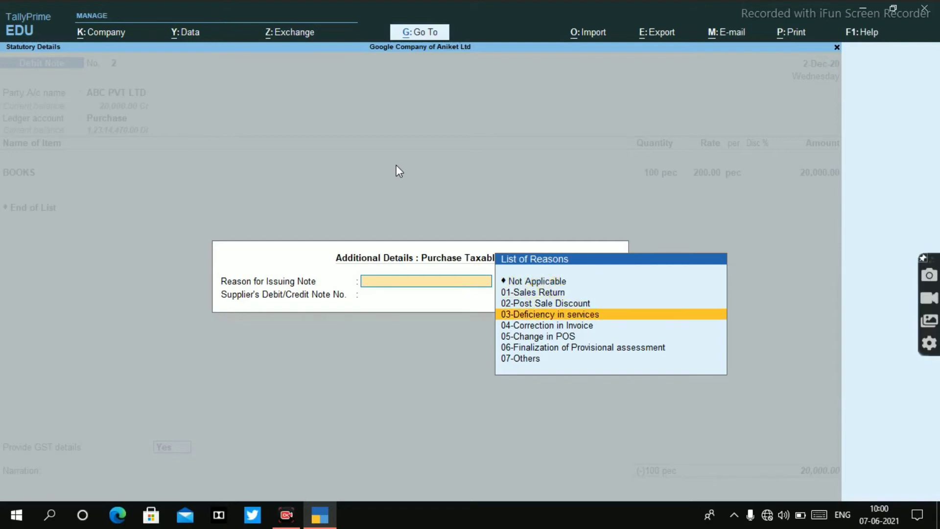
pyautogui.press('Down')
pyautogui.press('Down')
pyautogui.press('Down')
pyautogui.press('Up')
pyautogui.press('Up')
pyautogui.press('Up')
pyautogui.press('Down')
pyautogui.press('Down')
pyautogui.press('Down')
pyautogui.press('Up')
pyautogui.press('Down')
pyautogui.press('Down')
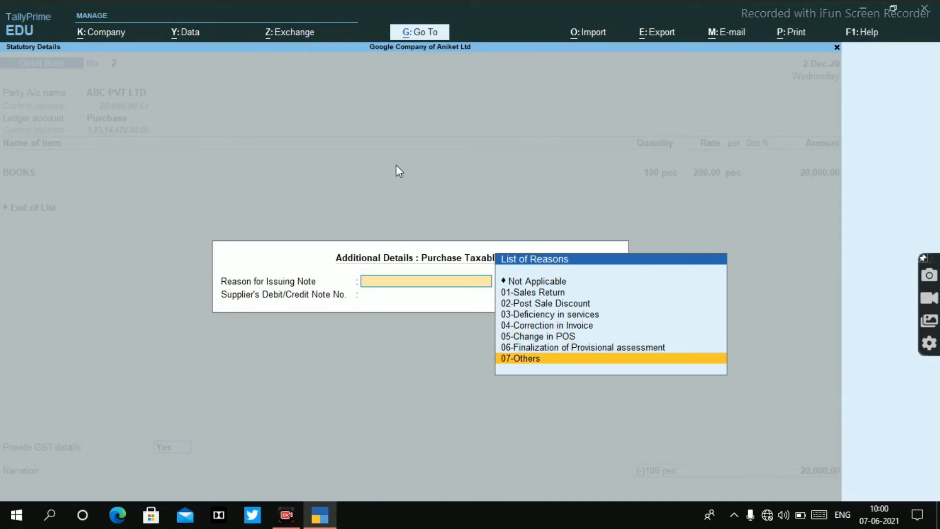
pyautogui.press('Return')
pyautogui.press('Return')
# Step: Enter the narration "dabit note" and save the debit note
pyautogui.press('Return')
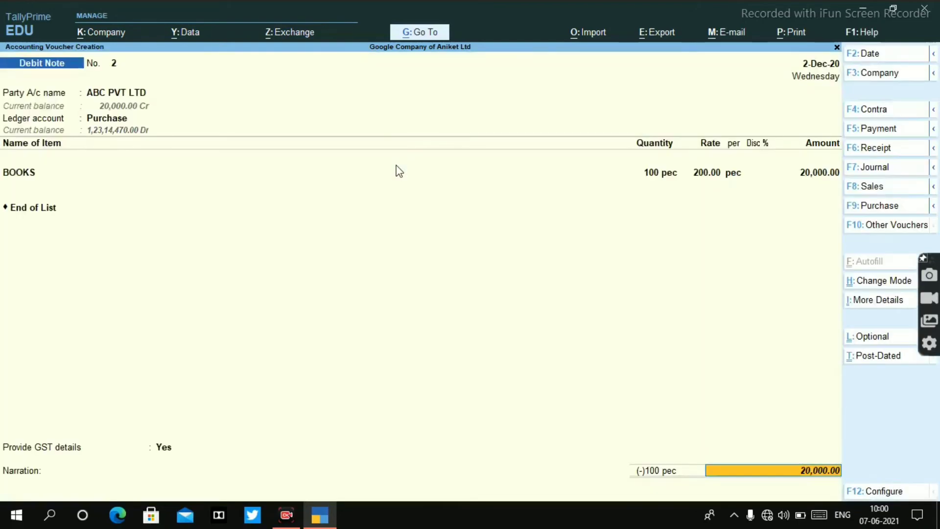
pyautogui.press('Return')
pyautogui.write('del')
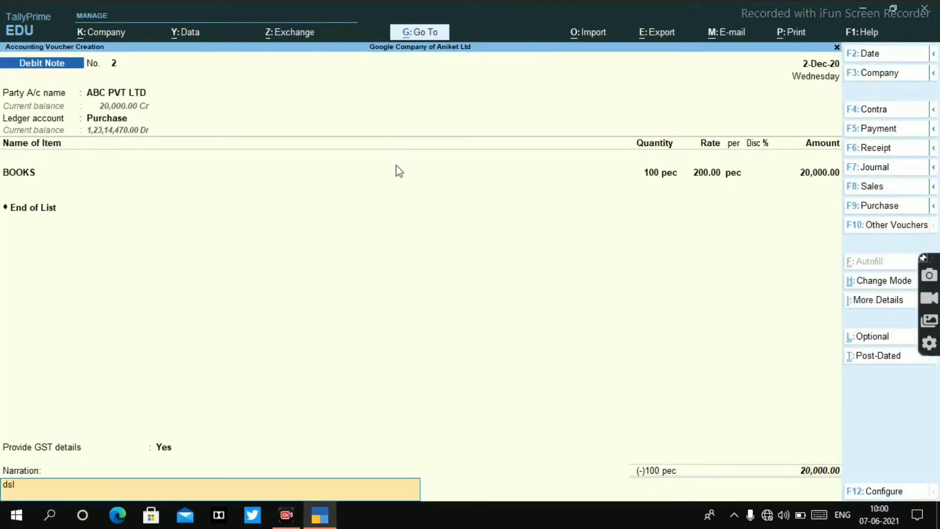
pyautogui.press('BackSpace')
pyautogui.press('BackSpace')
pyautogui.write('b')
pyautogui.press('BackSpace')
pyautogui.press('BackSpace')
pyautogui.write('dabit note')
pyautogui.press('Return')
pyautogui.press('Return')
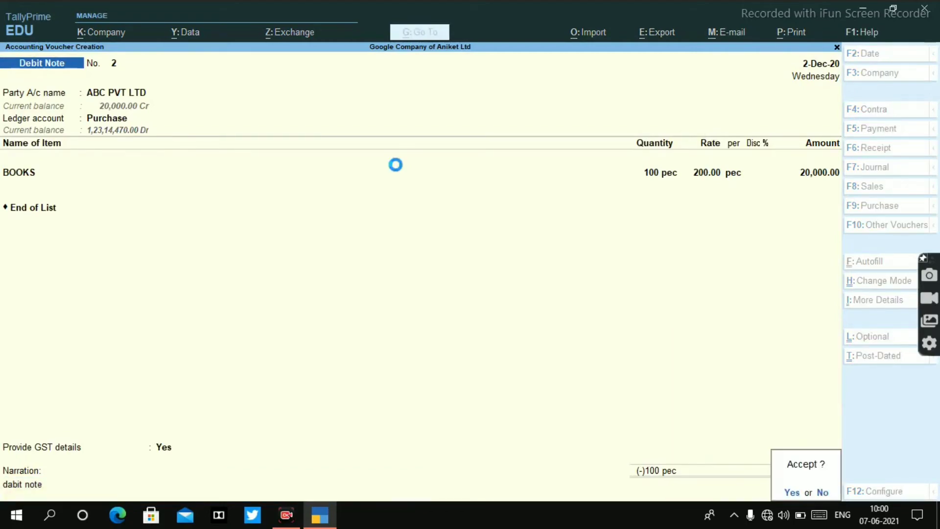
pyautogui.press('Return')
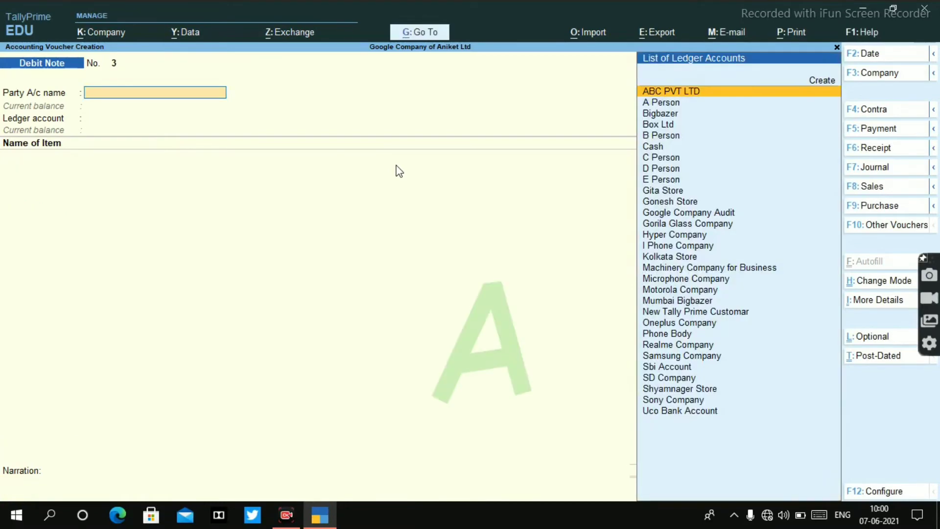
# Step: Check in the Stock Summary report whether BOOKS still has a closing balance and return to voucher entry
pyautogui.press('alt')
pyautogui.hotkey('alt', 'g')
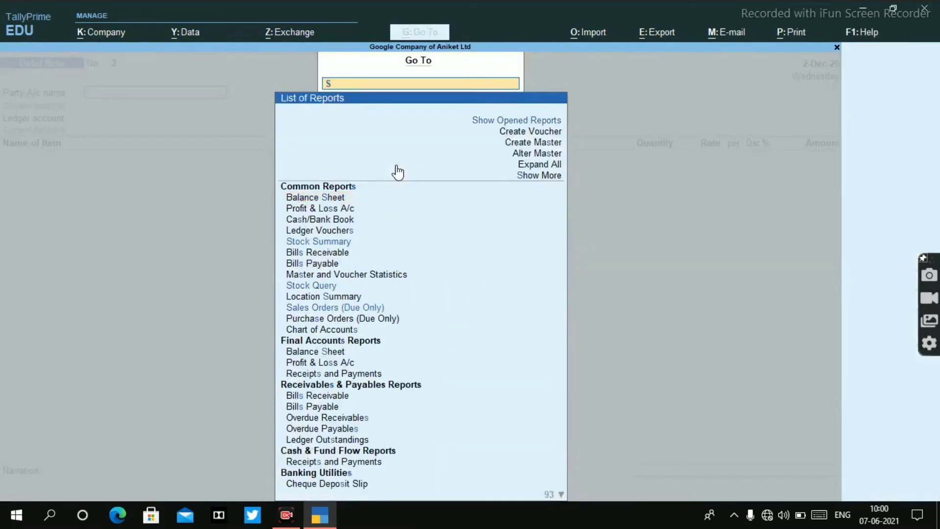
pyautogui.write('Stock')
pyautogui.press('Down')
pyautogui.press('Up')
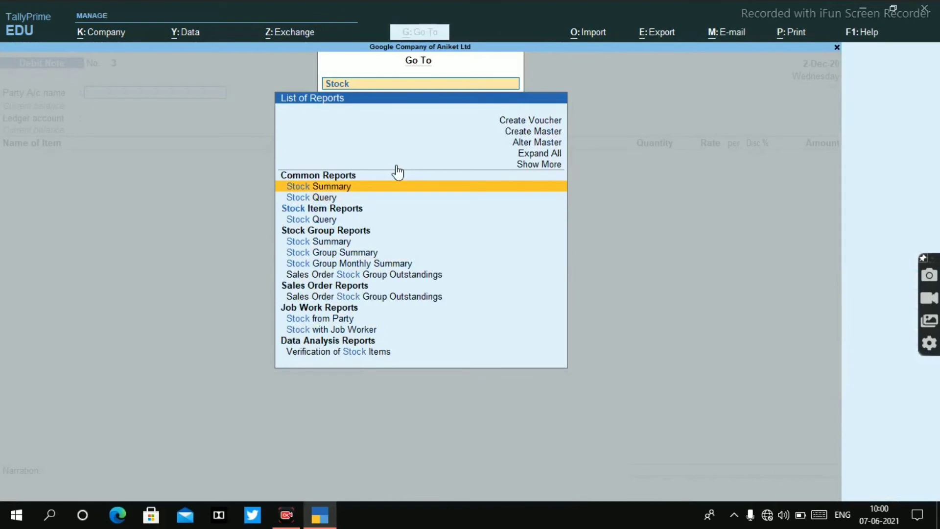
pyautogui.press('Return')
pyautogui.press('Down')
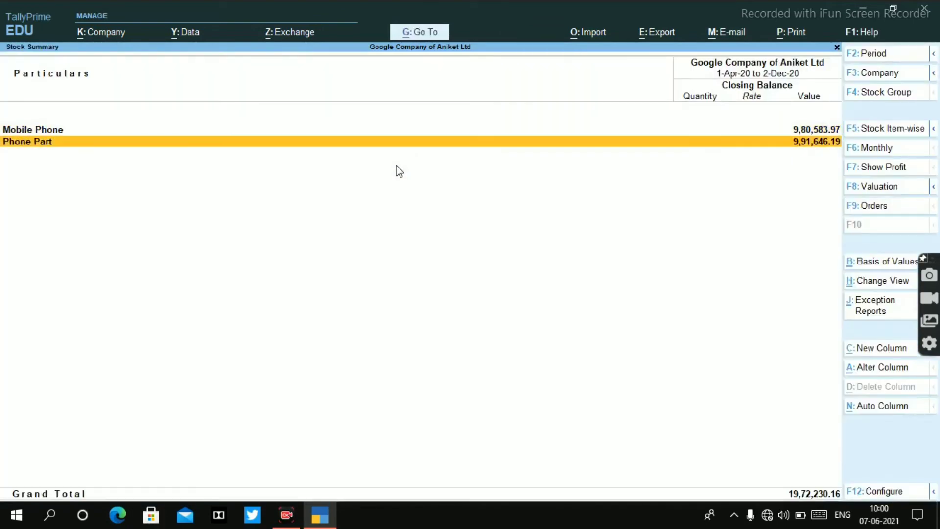
pyautogui.press('Up')
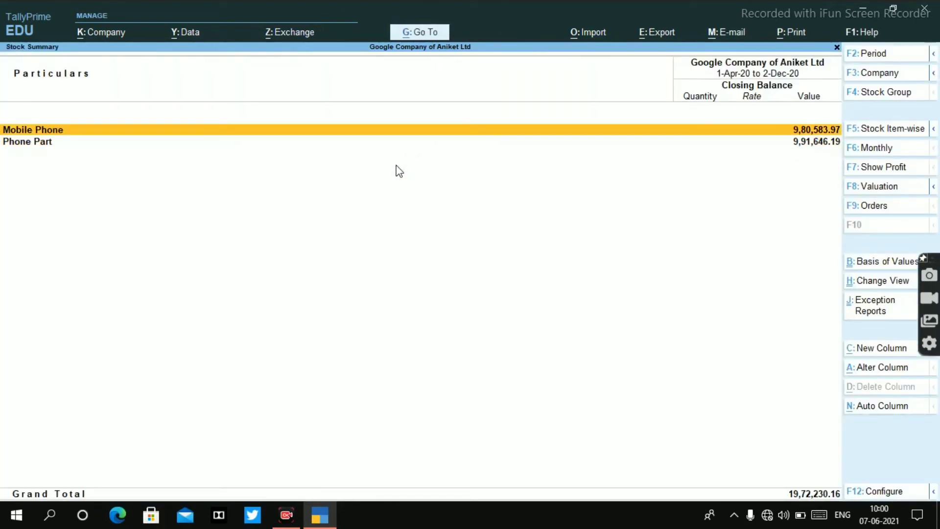
pyautogui.press('Down')
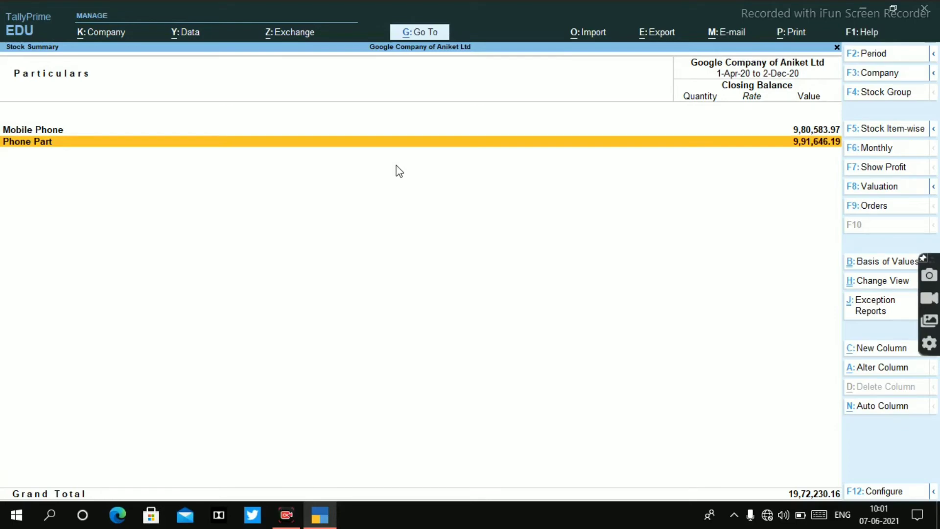
pyautogui.press('Escape')
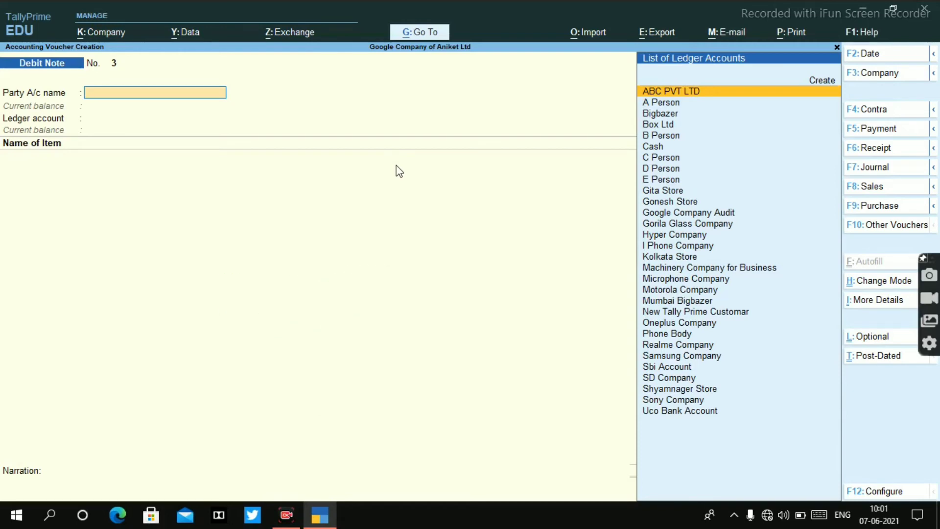
# Step: Switch the voucher entry from Debit Note to the Sales voucher type
pyautogui.click(862, 187)
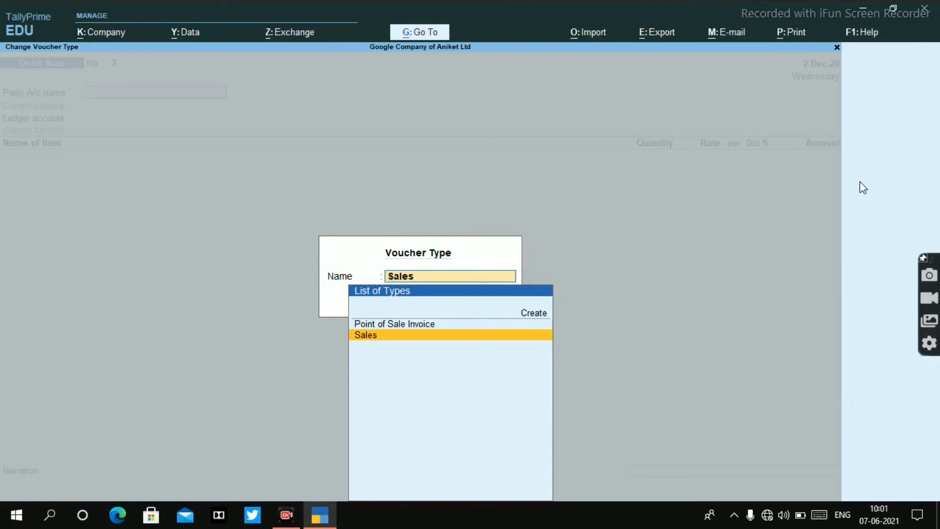
pyautogui.press('Up')
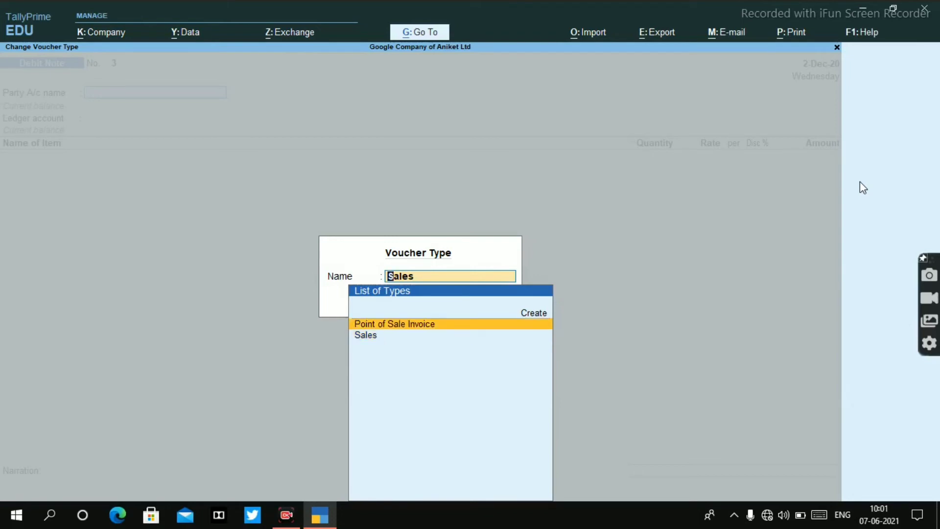
pyautogui.press('Down')
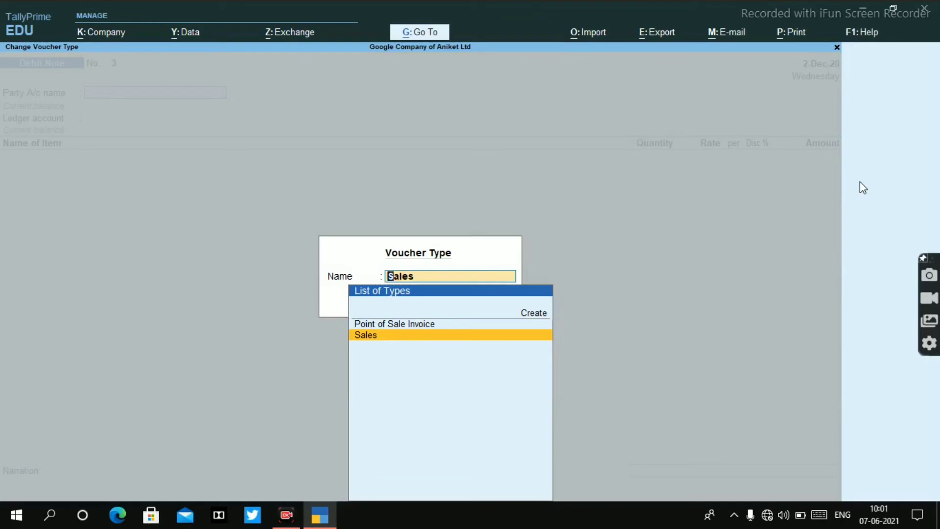
pyautogui.press('Return')
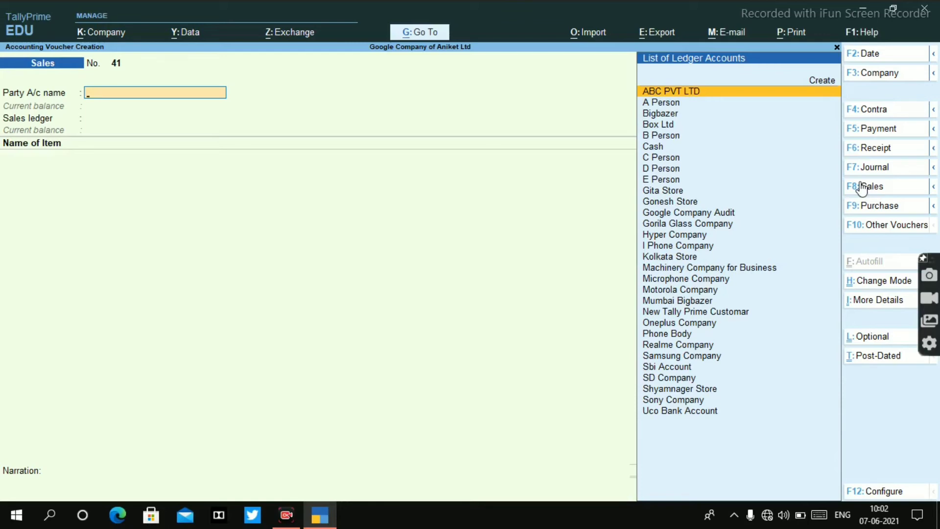
# Step: Start a new party ledger from the sales voucher, naming it Xyz Ltd without an alias
pyautogui.hotkey('alt', 'c')
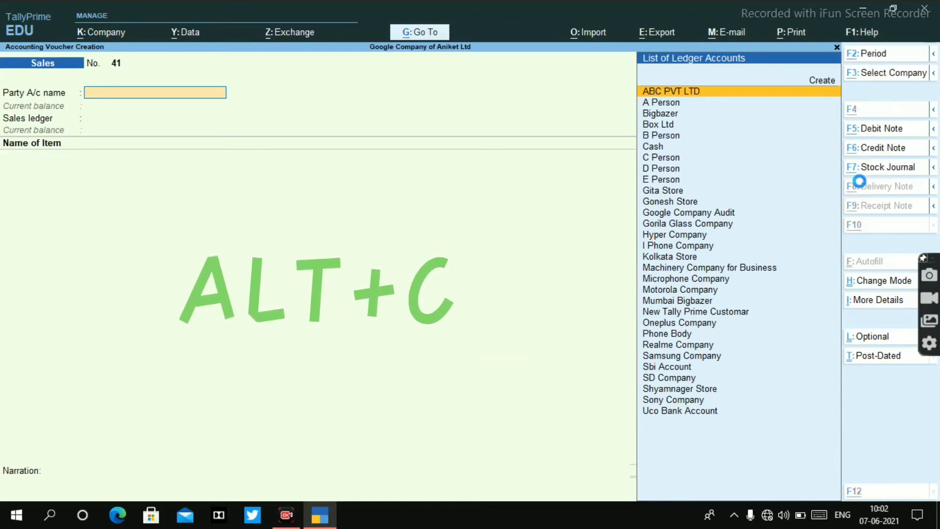
pyautogui.write('X')
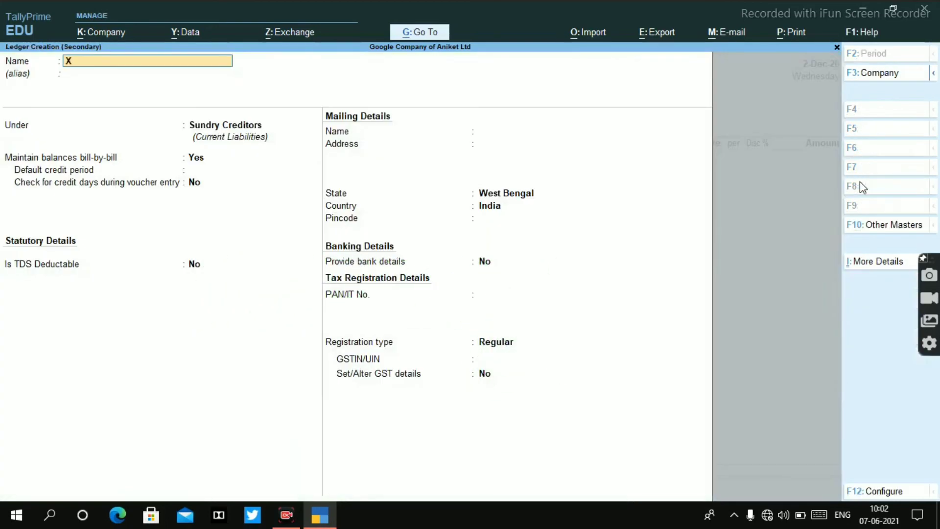
pyautogui.write('yz Ltd')
pyautogui.press('Return')
pyautogui.press('Return')
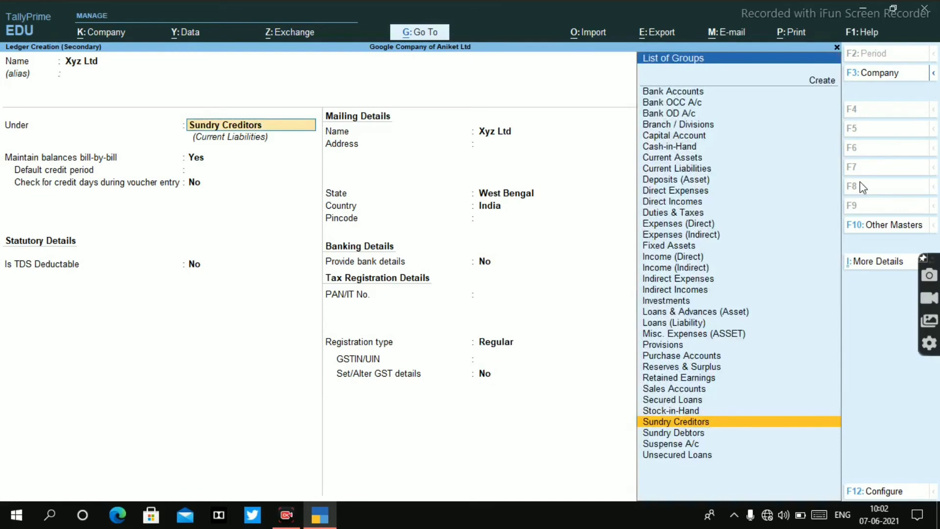
# Step: Place the Xyz Ltd ledger under Sundry Debtors, keep bill-by-bill balances on and save it
pyautogui.write('Sundry')
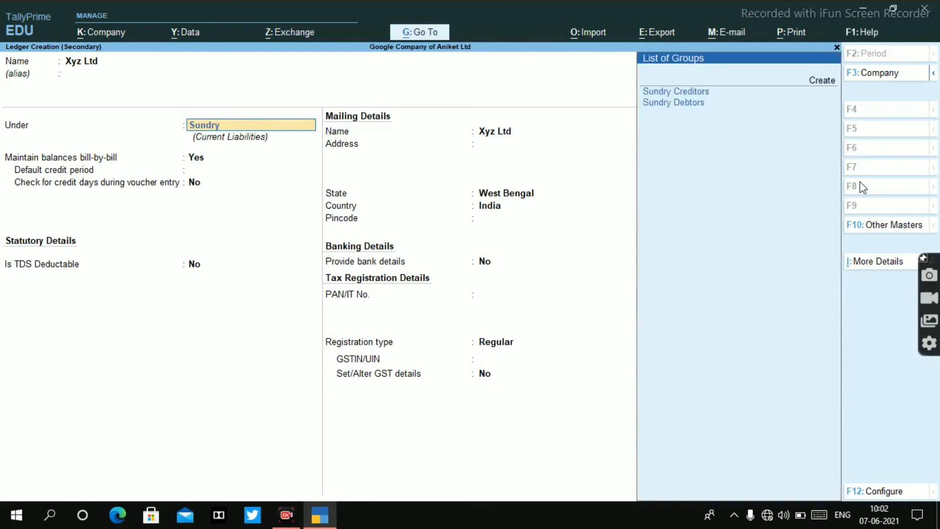
pyautogui.press('Down')
pyautogui.press('Down')
pyautogui.press('Return')
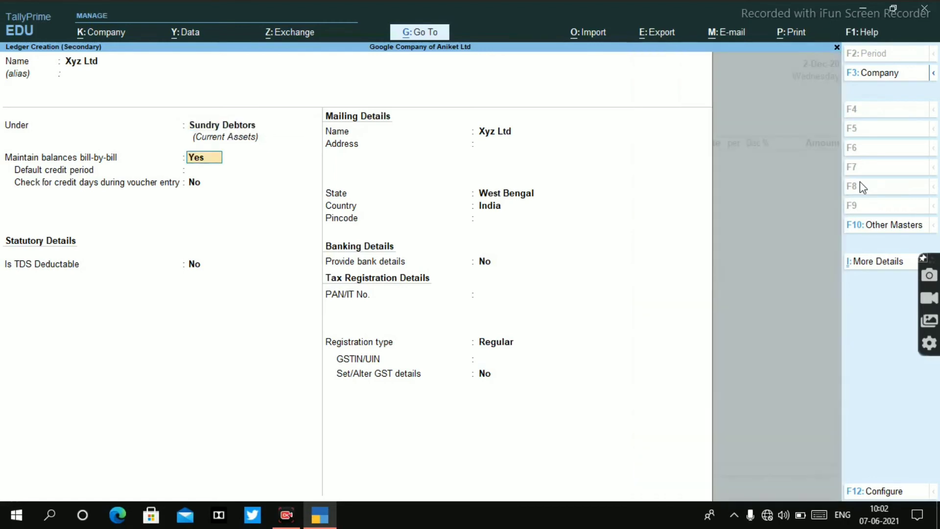
pyautogui.press('Return')
pyautogui.press('Return')
pyautogui.press('Return')
pyautogui.hotkey('ctrl', 'a')
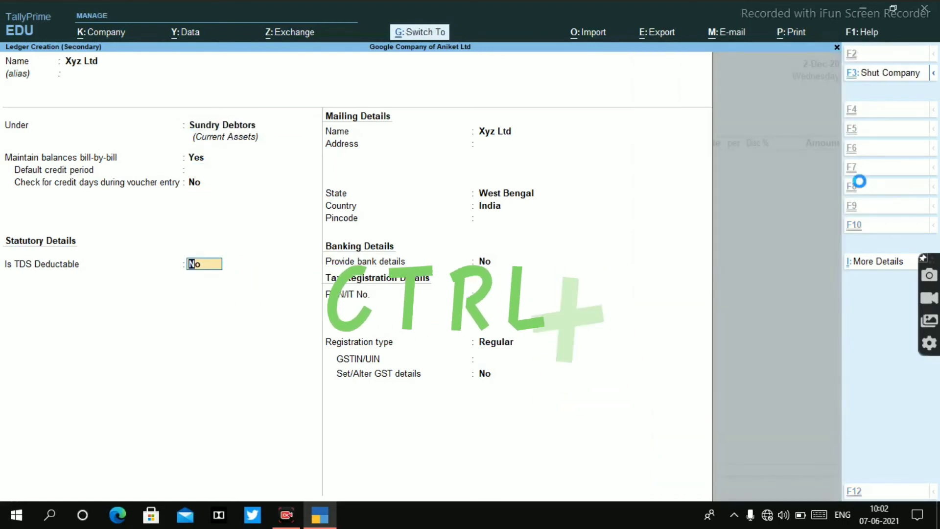
# Step: Leave the dispatch details blank, set the order to Not Applicable and accept the party details for Xyz Ltd
pyautogui.press('Return')
pyautogui.press('Return')
pyautogui.press('Return')
pyautogui.press('Return')
pyautogui.press('Return')
pyautogui.press('Return')
pyautogui.press('Return')
pyautogui.press('Return')
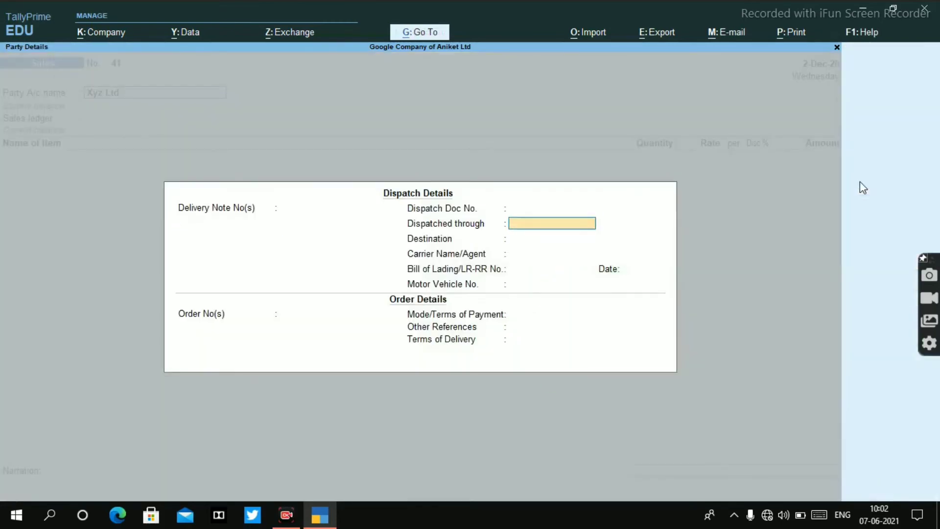
pyautogui.press('Return')
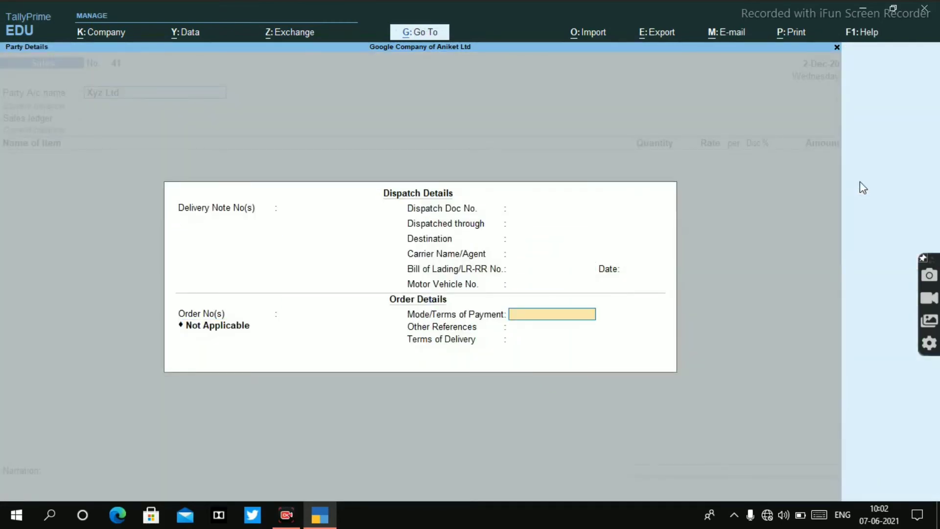
pyautogui.press('Return')
pyautogui.press('Return')
pyautogui.press('Return')
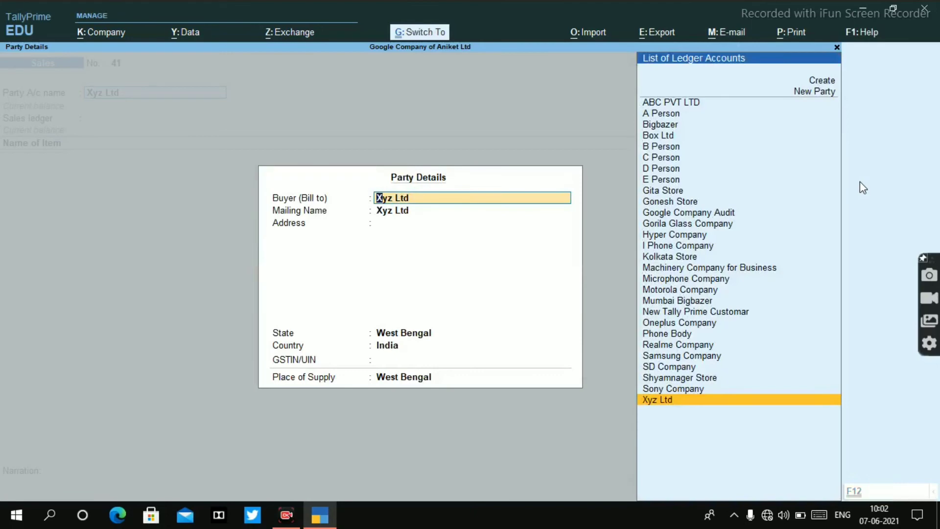
pyautogui.hotkey('ctrl', 'a')
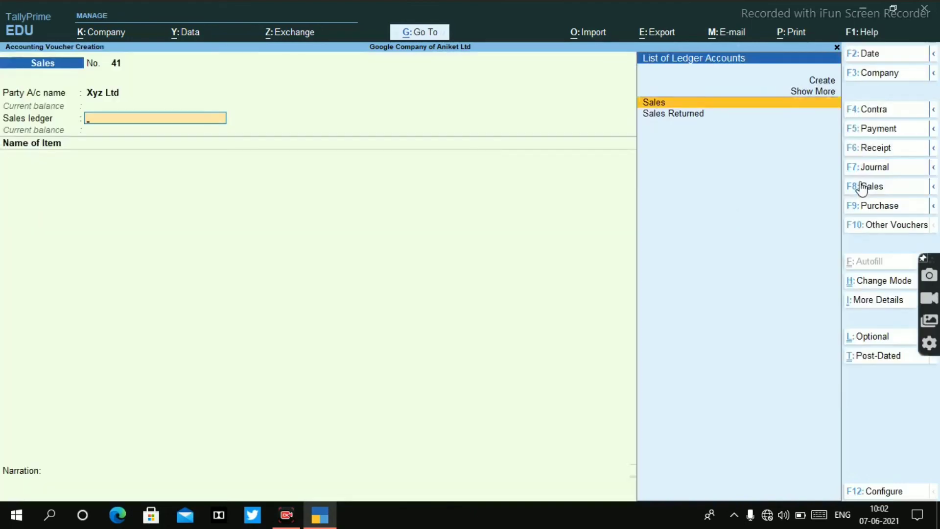
# Step: Choose Sales as the sales ledger and add Golila Glass 5 as the item sold to Xyz Ltd
pyautogui.press('Return')
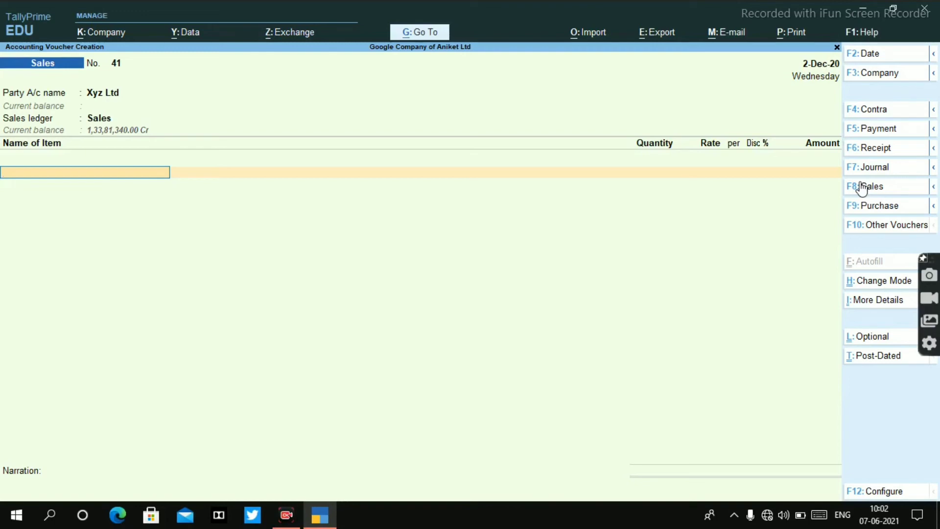
pyautogui.write('H')
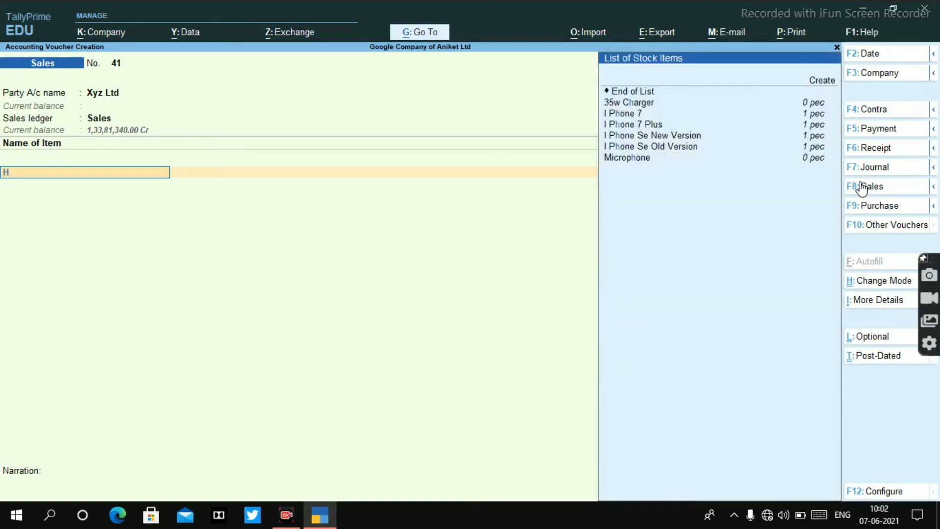
pyautogui.press('BackSpace')
pyautogui.press('Down')
pyautogui.press('Down')
pyautogui.press('Down')
pyautogui.press('Down')
pyautogui.press('Down')
pyautogui.press('Down')
pyautogui.press('Down')
pyautogui.press('Down')
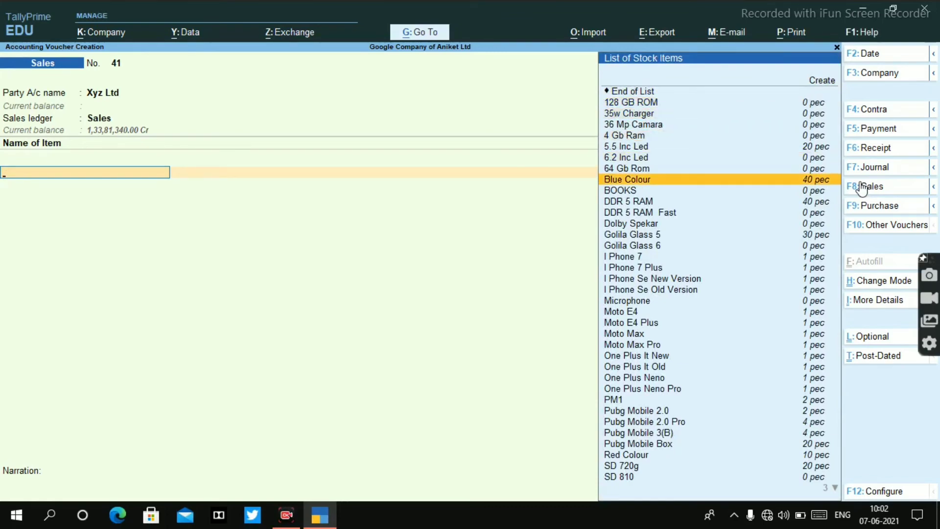
pyautogui.press('Down')
pyautogui.press('Up')
pyautogui.press('Down')
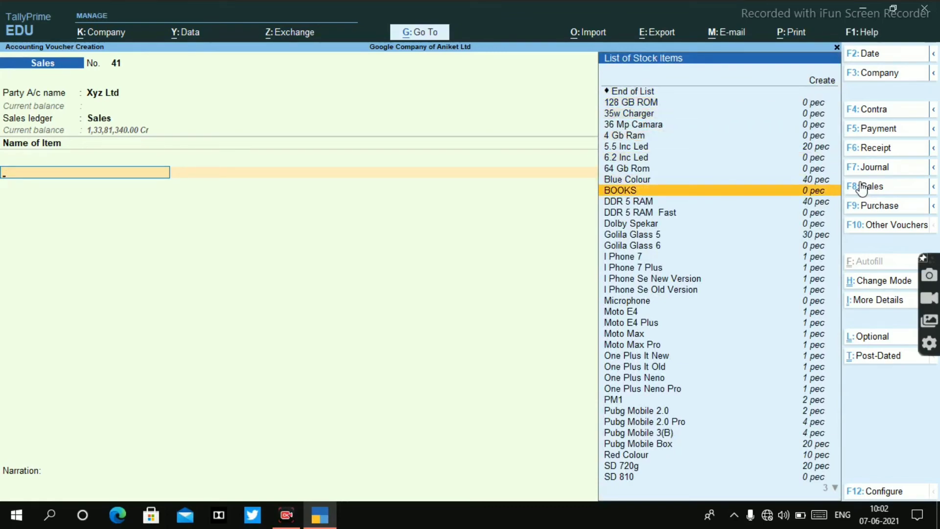
pyautogui.press('Down')
pyautogui.press('Down')
pyautogui.press('Down')
pyautogui.press('Down')
pyautogui.press('Down')
pyautogui.press('Down')
pyautogui.press('Down')
pyautogui.press('Down')
pyautogui.press('Down')
pyautogui.press('Down')
pyautogui.press('Down')
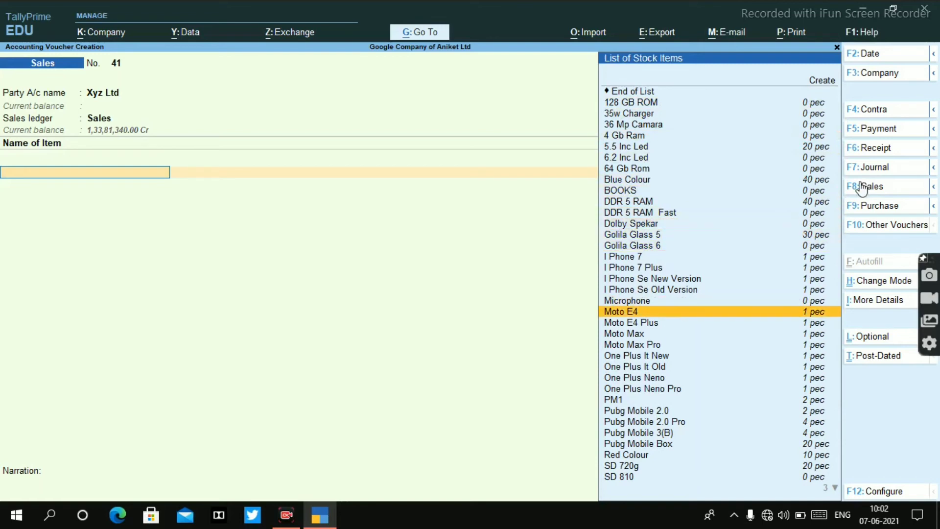
pyautogui.press('Down')
pyautogui.press('Down')
pyautogui.press('Down')
pyautogui.press('Down')
pyautogui.press('Down')
pyautogui.press('Up')
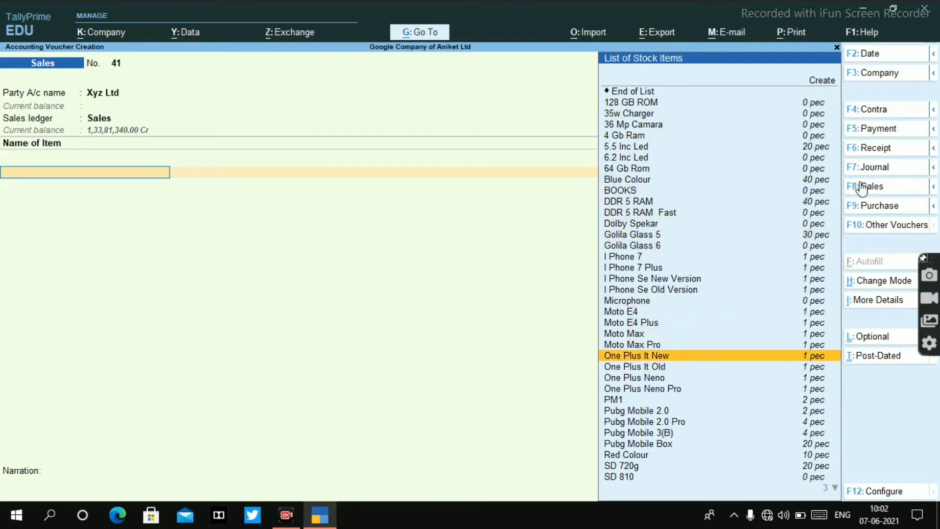
pyautogui.press('Up')
pyautogui.press('Up')
pyautogui.press('Up')
pyautogui.press('Up')
pyautogui.press('Up')
pyautogui.press('Up')
pyautogui.press('Up')
pyautogui.press('Up')
pyautogui.press('Up')
pyautogui.press('Up')
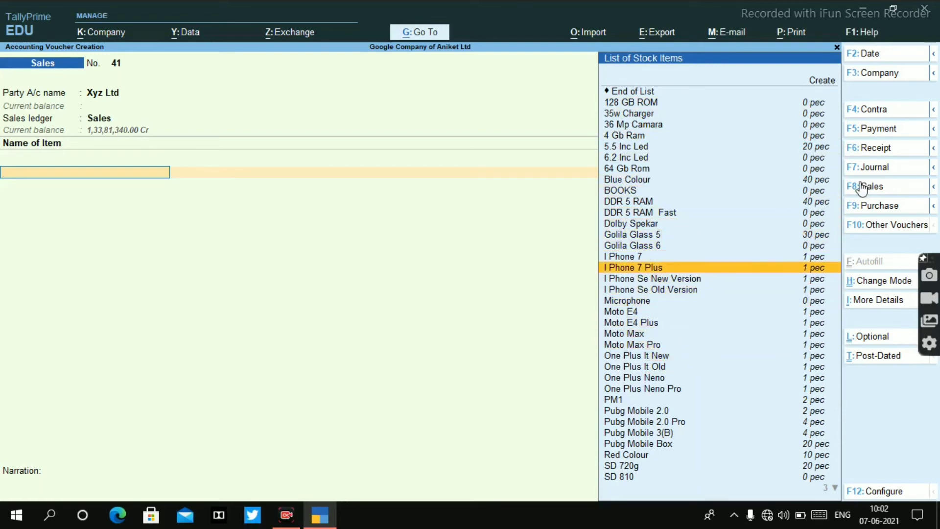
pyautogui.press('Up')
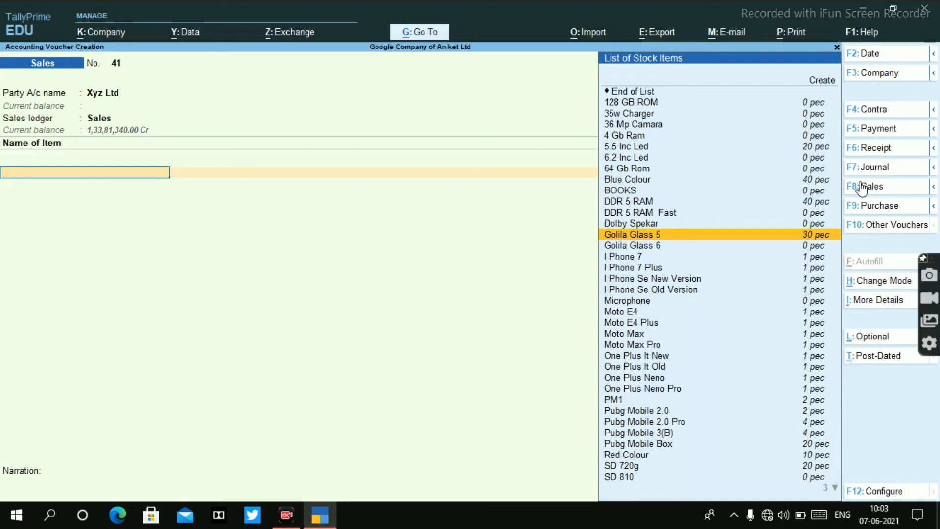
pyautogui.press('Return')
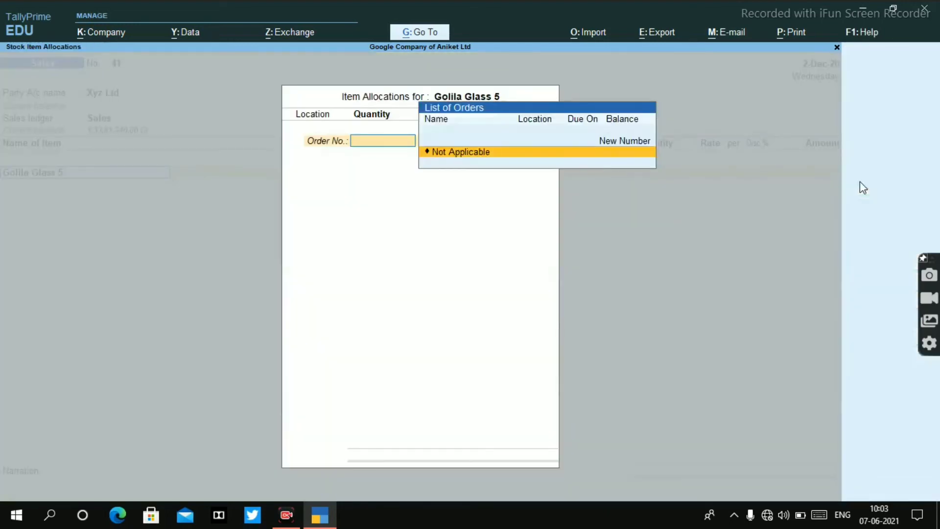
# Step: Allocate Golila Glass 5 to a new order by entering the order number, due in 30 days
pyautogui.press('Up')
pyautogui.press('Return')
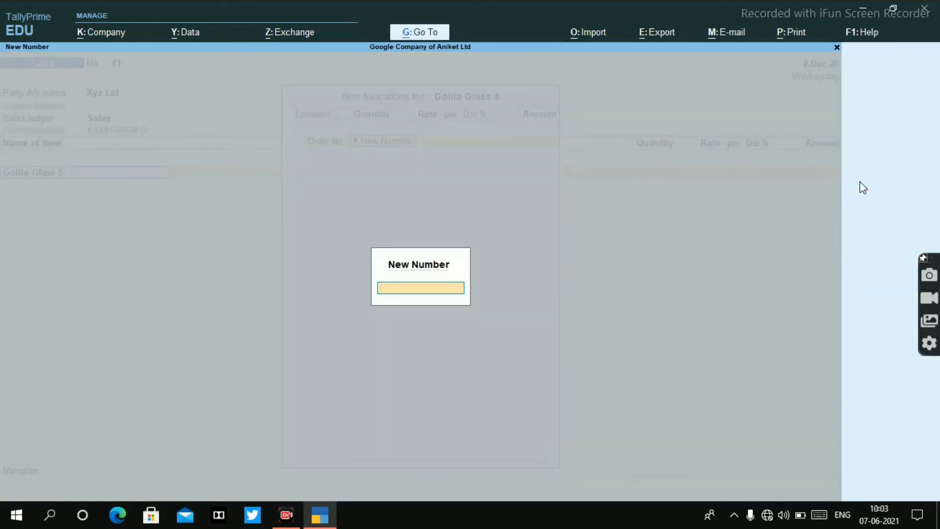
pyautogui.write('101')
pyautogui.press('Return')
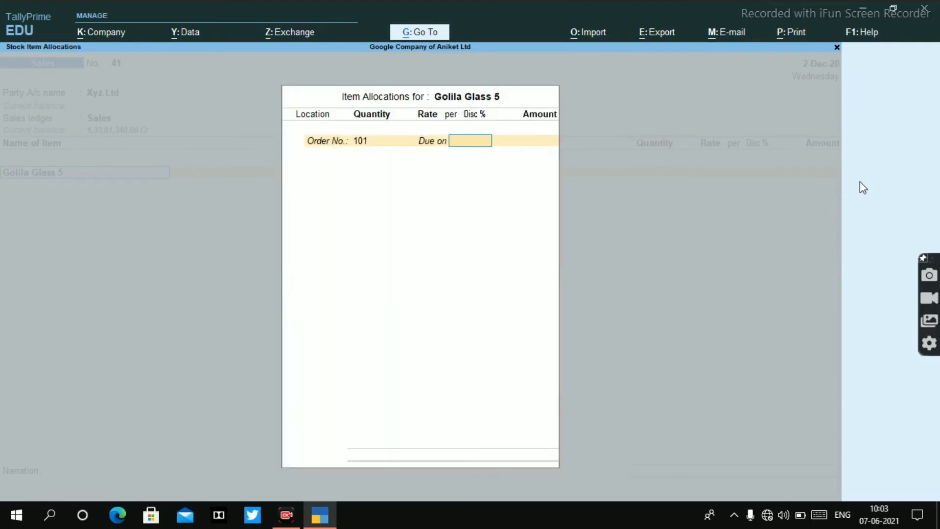
pyautogui.write('30')
pyautogui.press('Return')
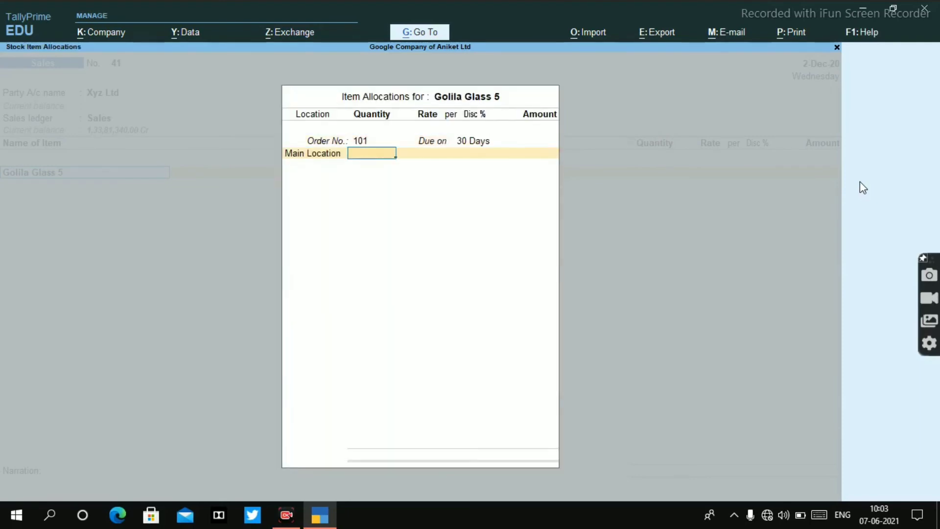
# Step: Allocate 30 pec of Golila Glass 5 at a rate of 500 and end the order list
pyautogui.write('30')
pyautogui.press('Return')
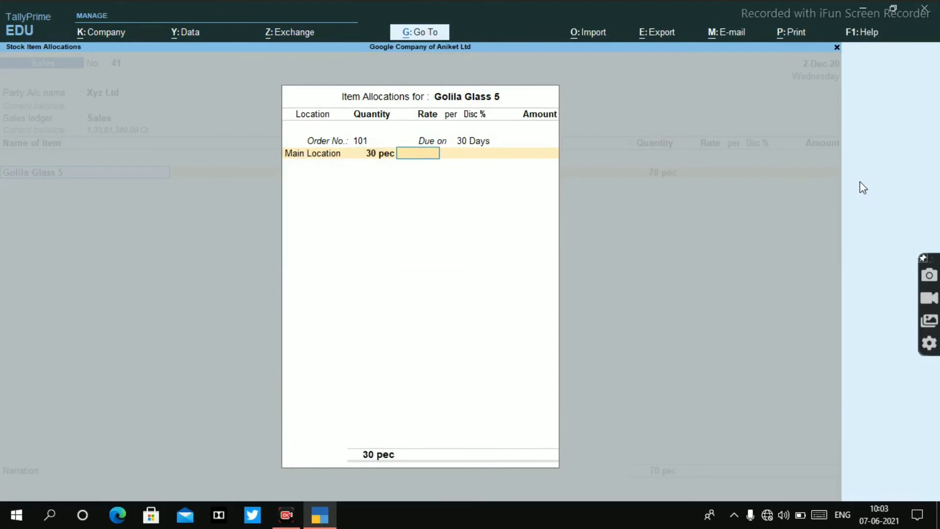
pyautogui.write('500')
pyautogui.press('Return')
pyautogui.press('Return')
pyautogui.press('Return')
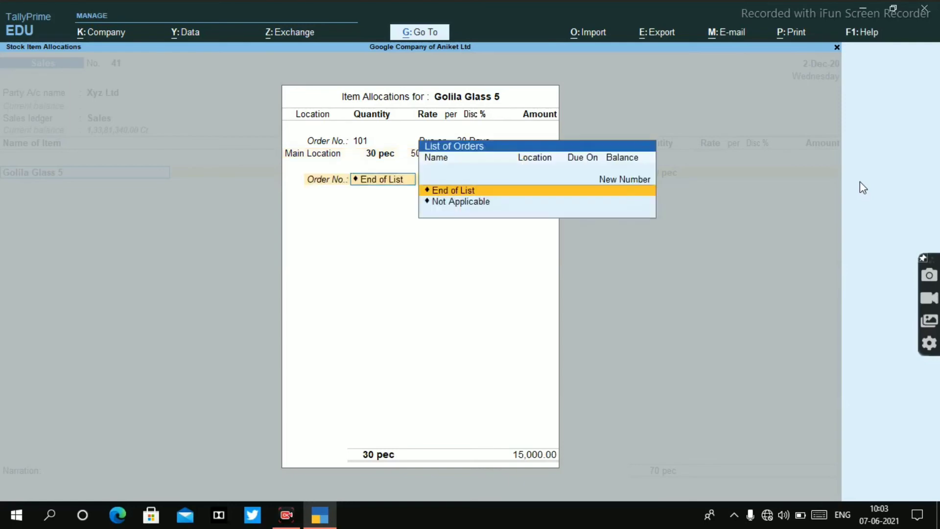
pyautogui.press('Return')
# Step: End the item list, leave the narration blank and save the sales voucher
pyautogui.press('Return')
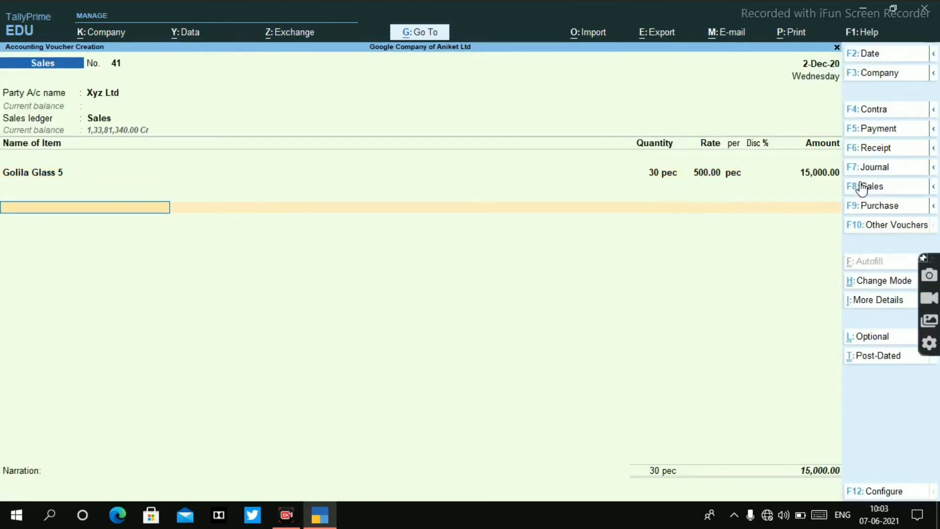
pyautogui.press('Return')
pyautogui.press('Return')
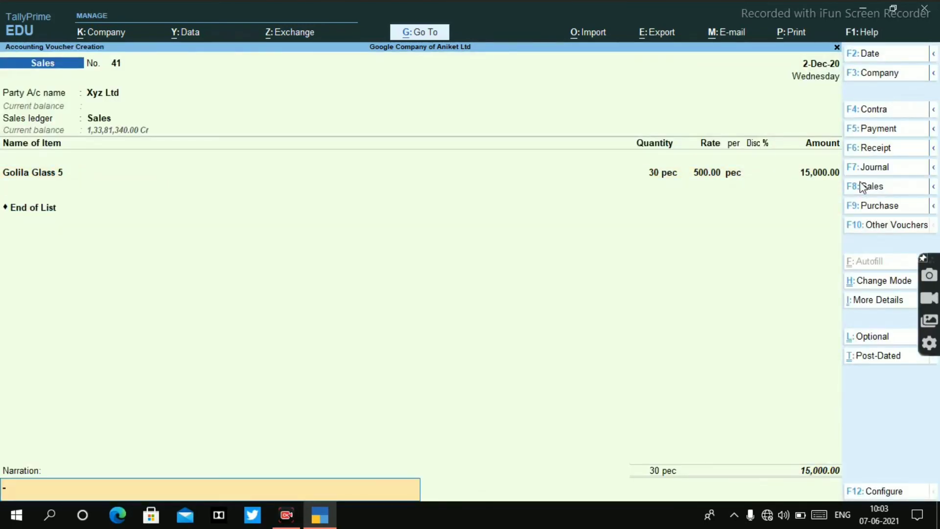
pyautogui.press('Return')
pyautogui.press('Return')
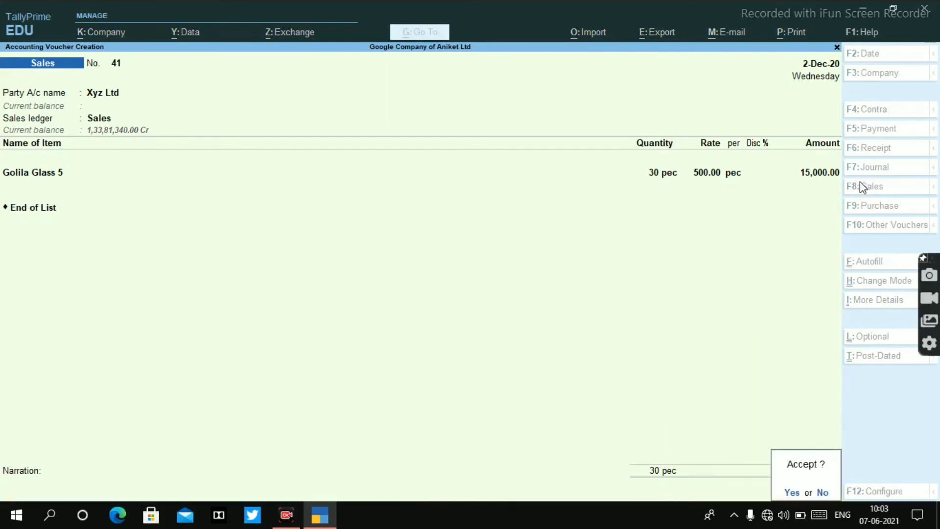
pyautogui.press('Return')
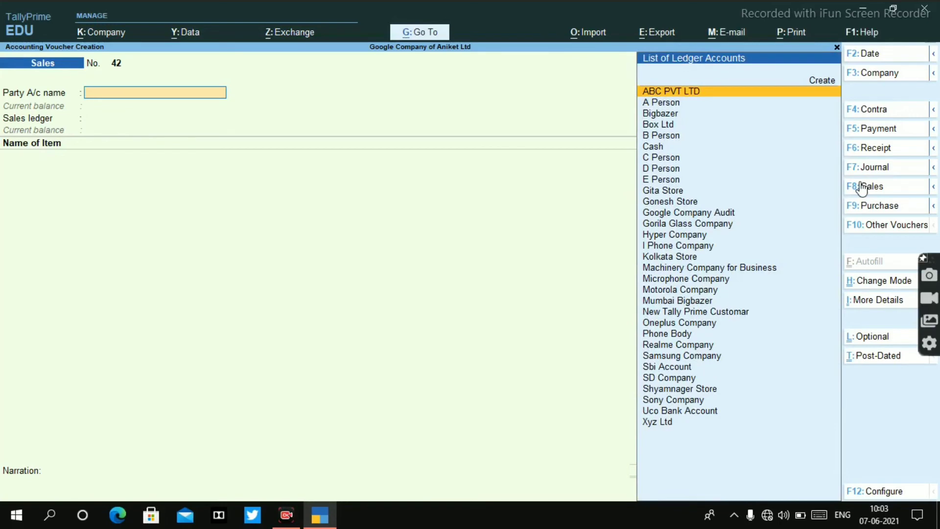
# Step: Switch the voucher entry from Sales to the Credit Note voucher type
pyautogui.press('alt')
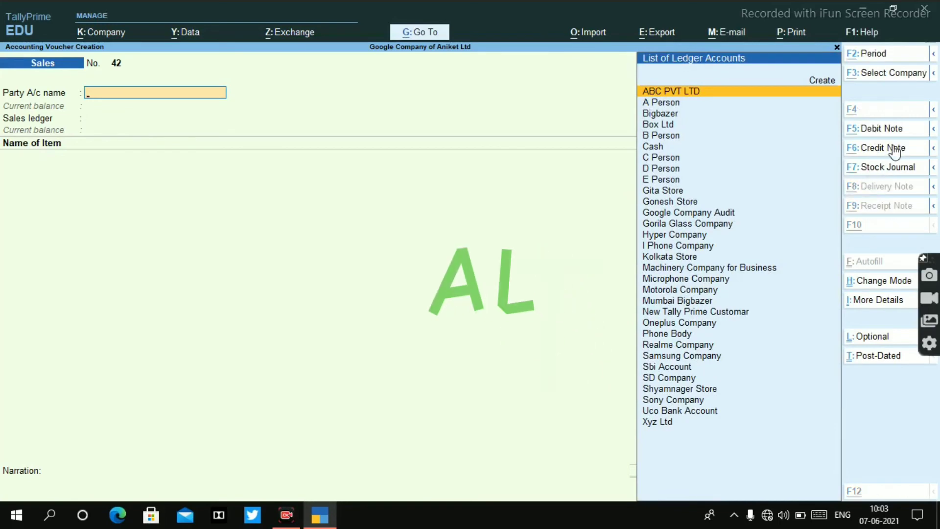
pyautogui.hotkey('alt', 'F6')
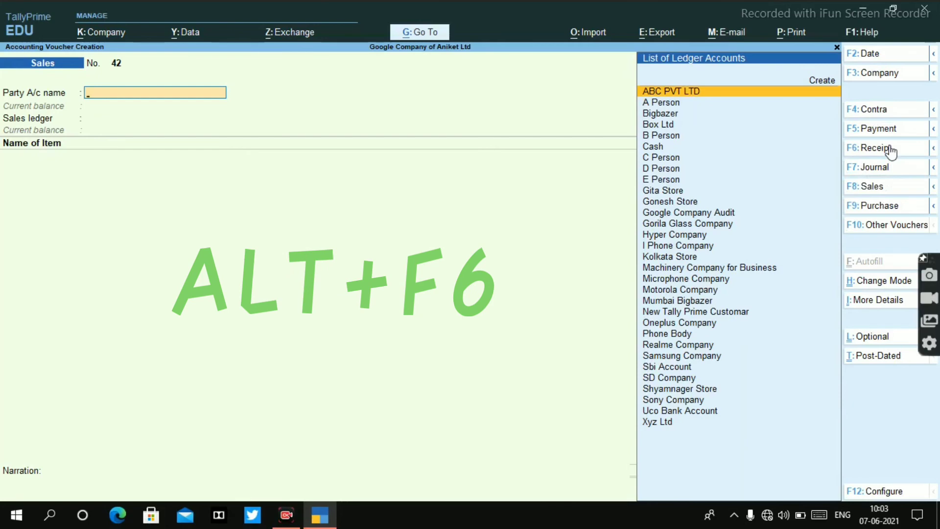
pyautogui.press('alt')
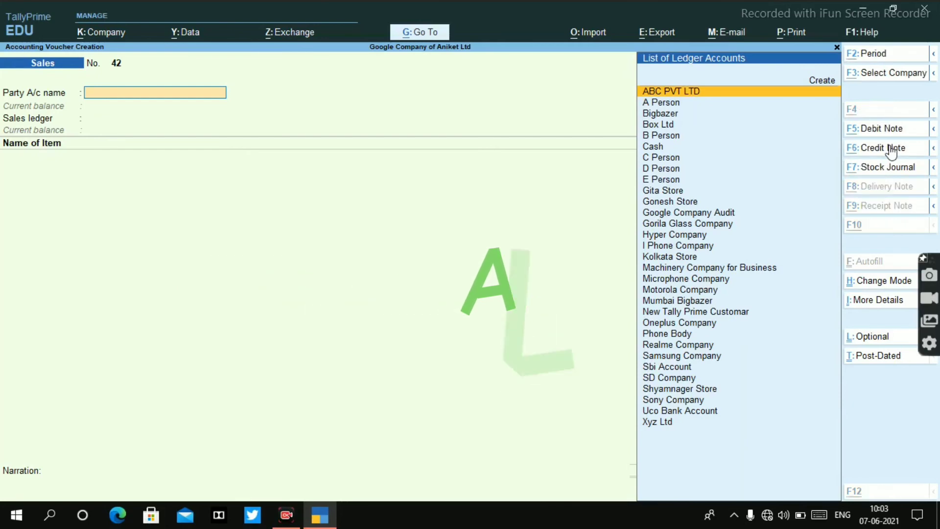
pyautogui.click(891, 152)
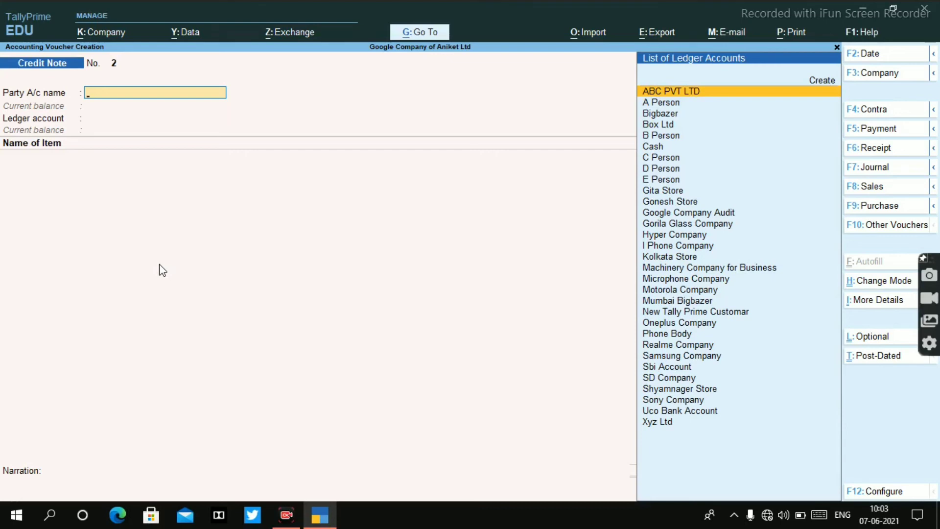
# Step: Select Xyz Ltd as the credit note's party and leave the receipt details blank
pyautogui.write('Xy')
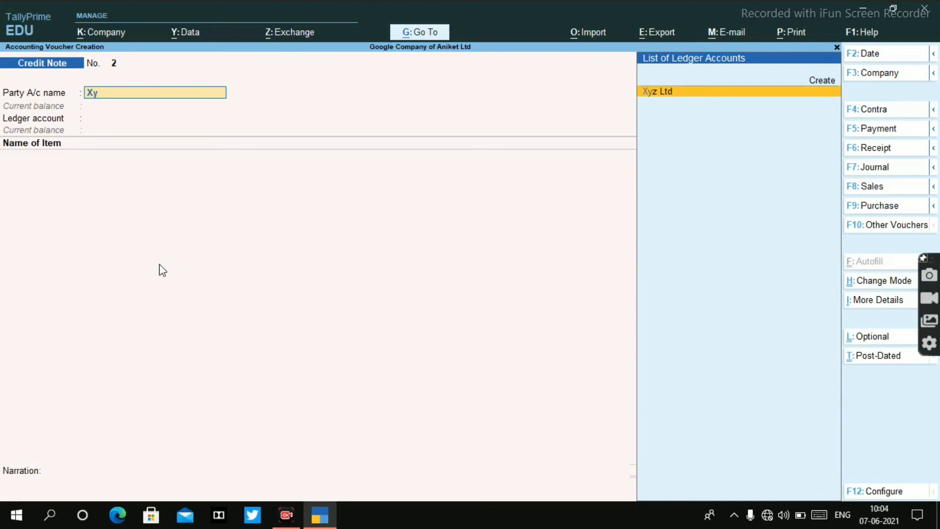
pyautogui.press('Return')
pyautogui.press('Return')
pyautogui.press('Return')
pyautogui.press('Return')
pyautogui.press('Return')
pyautogui.press('Return')
pyautogui.press('Return')
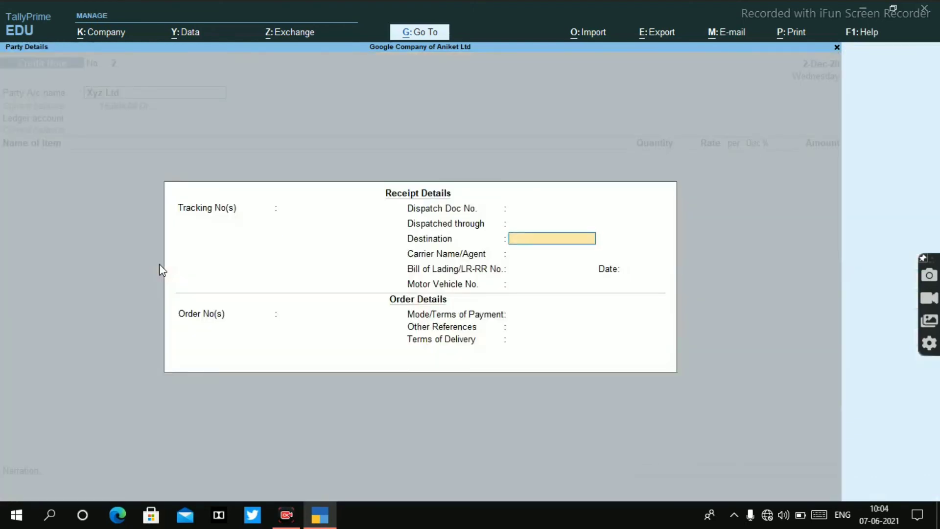
pyautogui.press('Return')
pyautogui.press('Return')
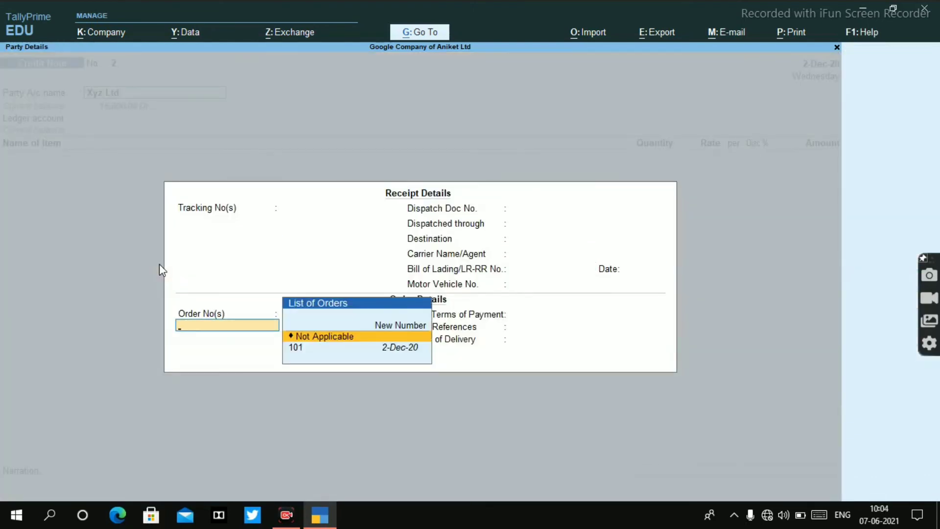
# Step: Link the credit note to the existing order dated 2-Dec-20, leaving the payment and delivery terms blank
pyautogui.press('Down')
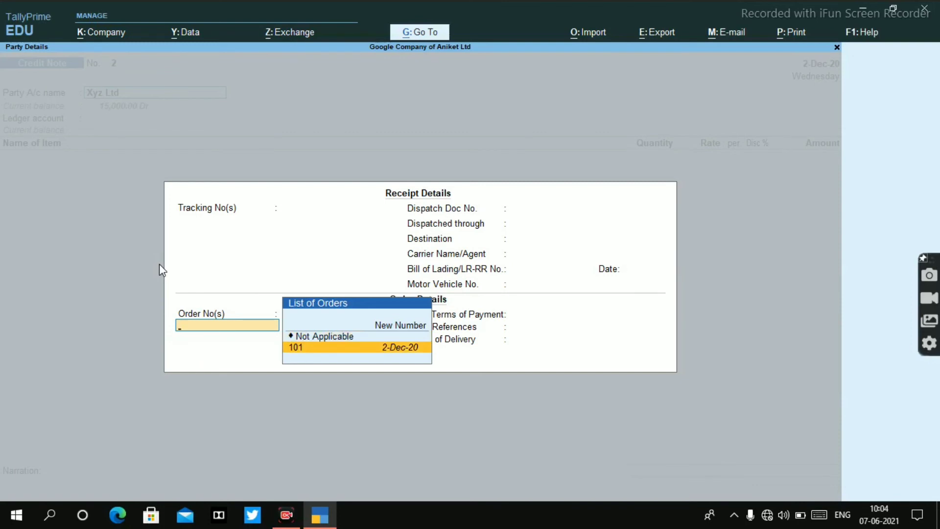
pyautogui.press('Return')
pyautogui.press('Return')
pyautogui.press('Return')
pyautogui.press('Return')
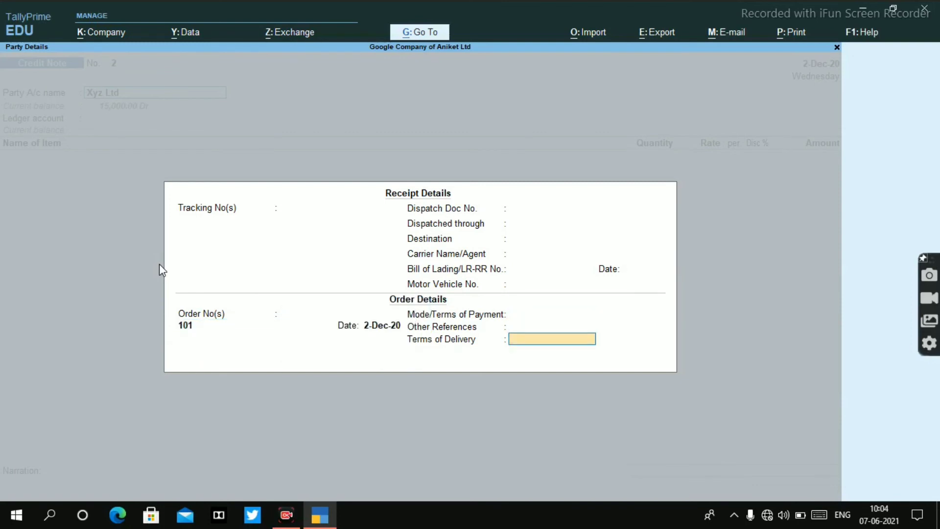
# Step: Accept the party details for Xyz Ltd and keep Sales as the ledger account
pyautogui.press('Return')
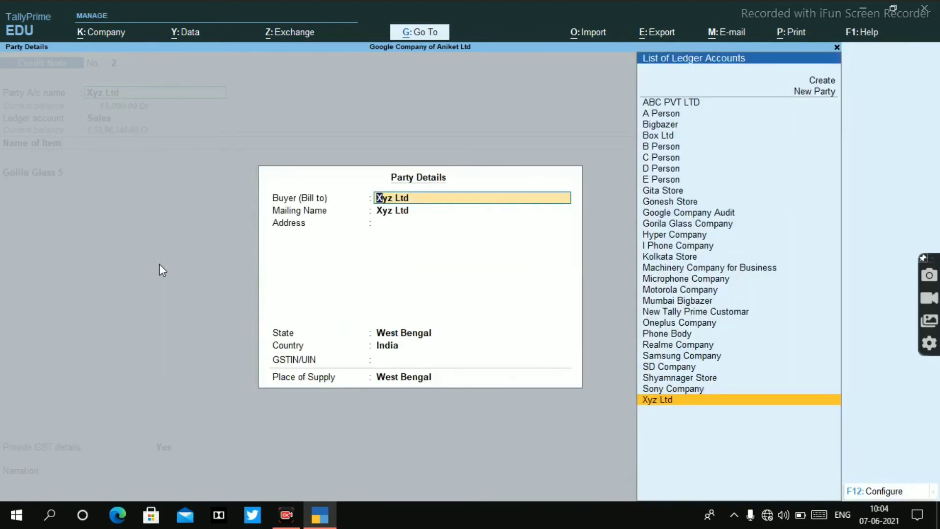
pyautogui.press('Return')
pyautogui.press('Return')
pyautogui.press('Return')
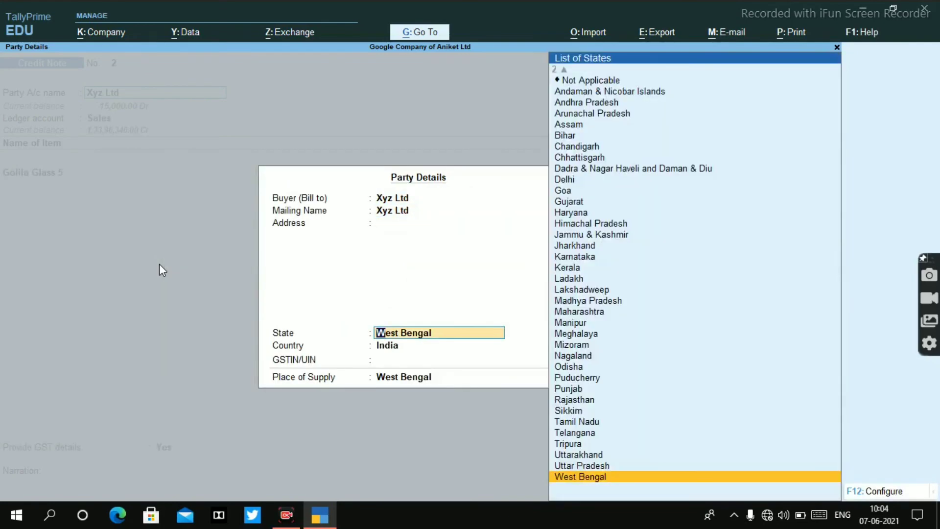
pyautogui.hotkey('ctrl', 'a')
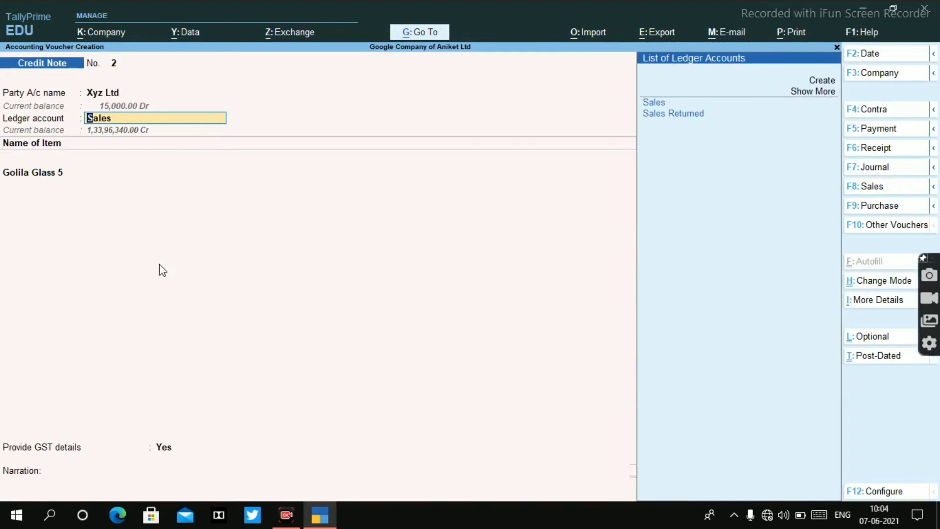
pyautogui.press('Return')
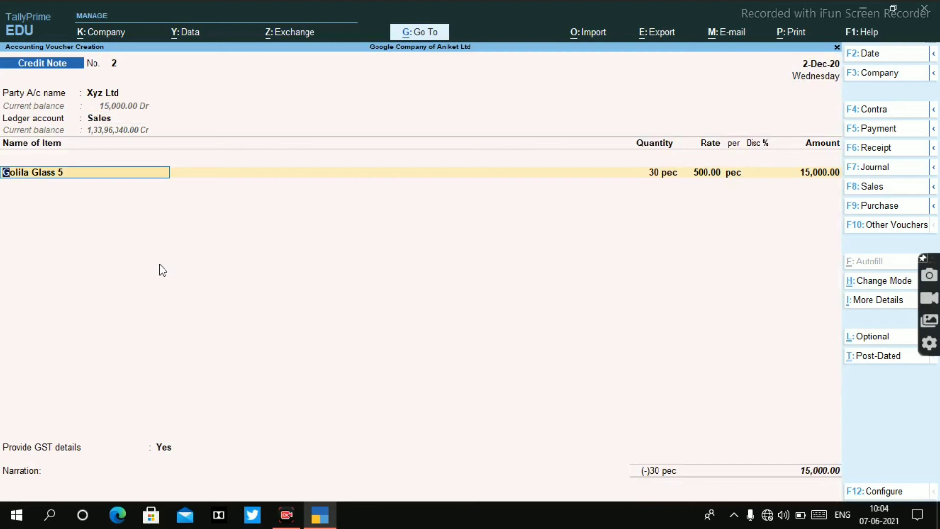
# Step: Set the returned quantity of Golila Glass 5 to 20 pec against its existing order and end the order list
pyautogui.press('Return')
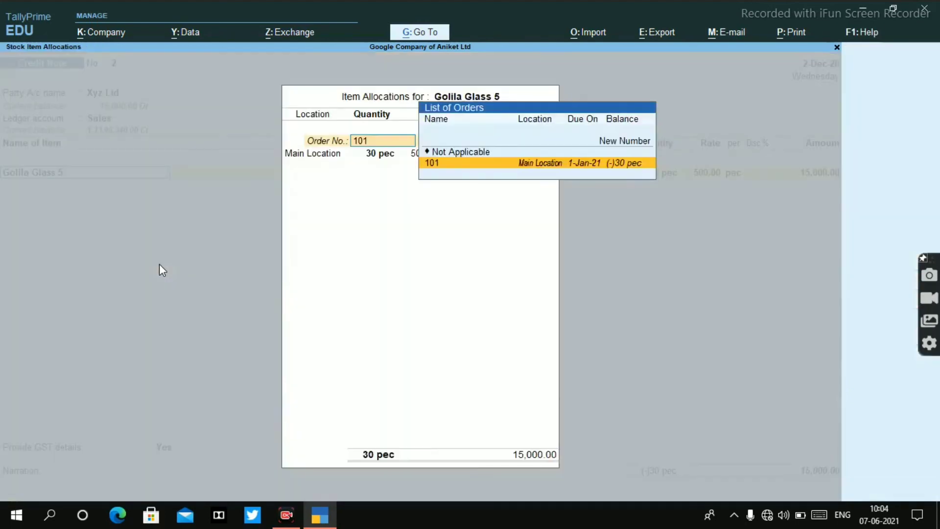
pyautogui.press('Return')
pyautogui.press('Return')
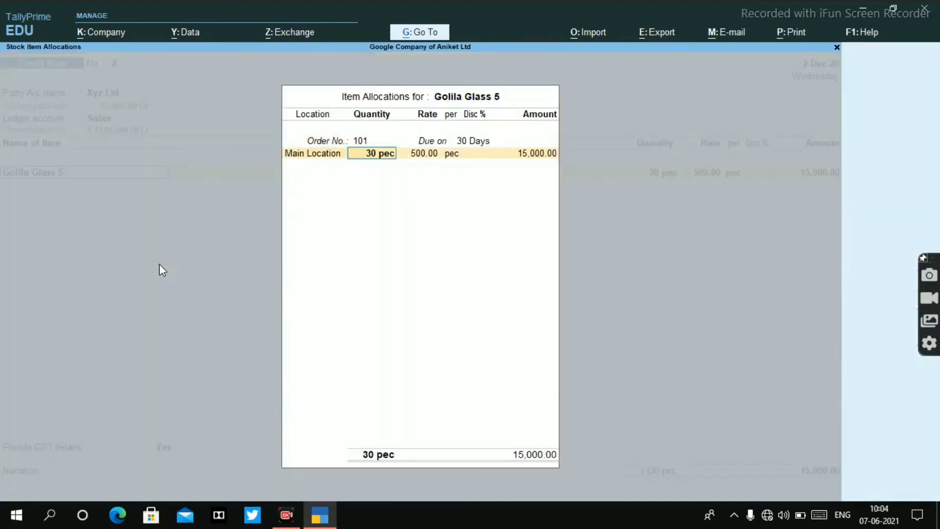
pyautogui.write('20')
pyautogui.press('Return')
pyautogui.press('Return')
pyautogui.press('Return')
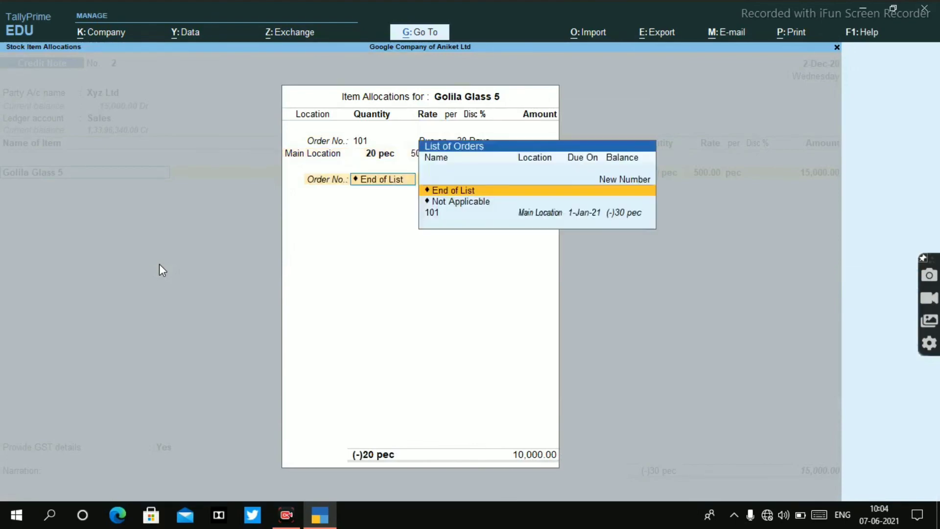
pyautogui.press('Return')
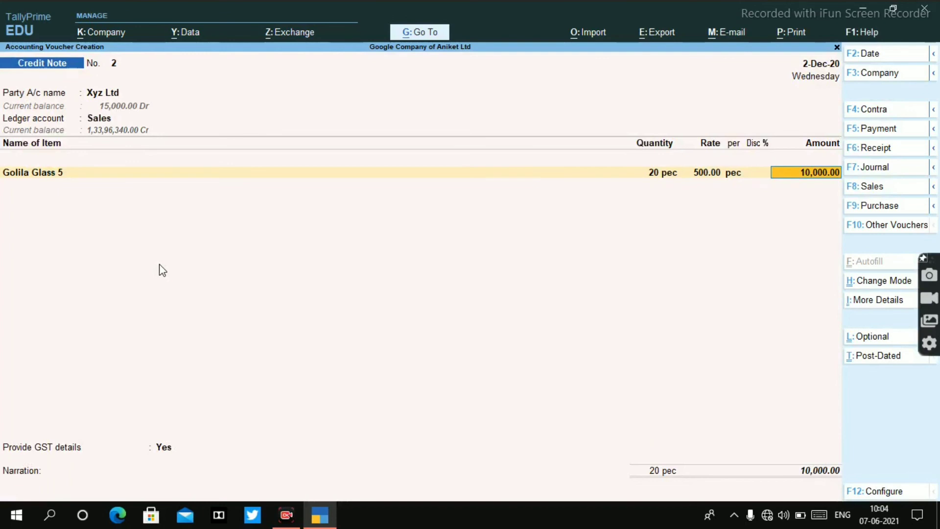
# Step: Finish the item list after the Golila Glass 5 line and keep GST details provided as Yes
pyautogui.press('Return')
pyautogui.press('Return')
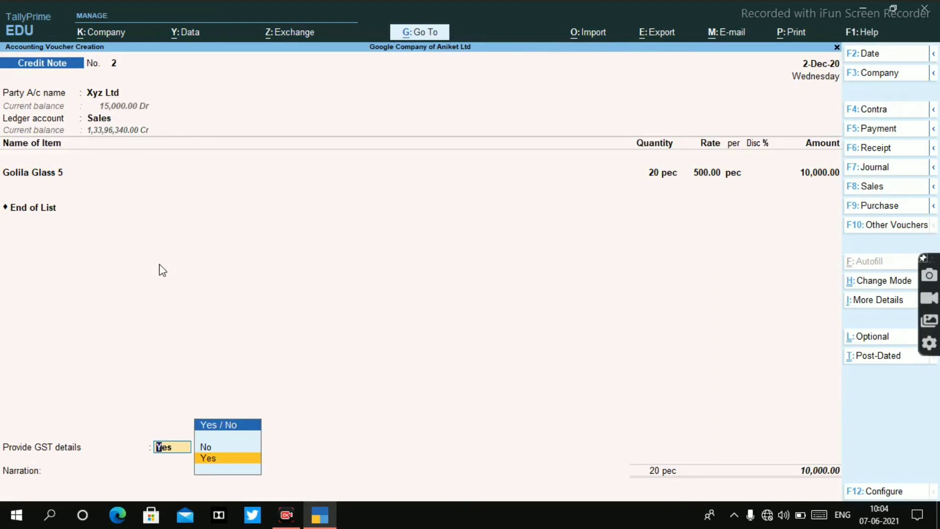
pyautogui.press('Return')
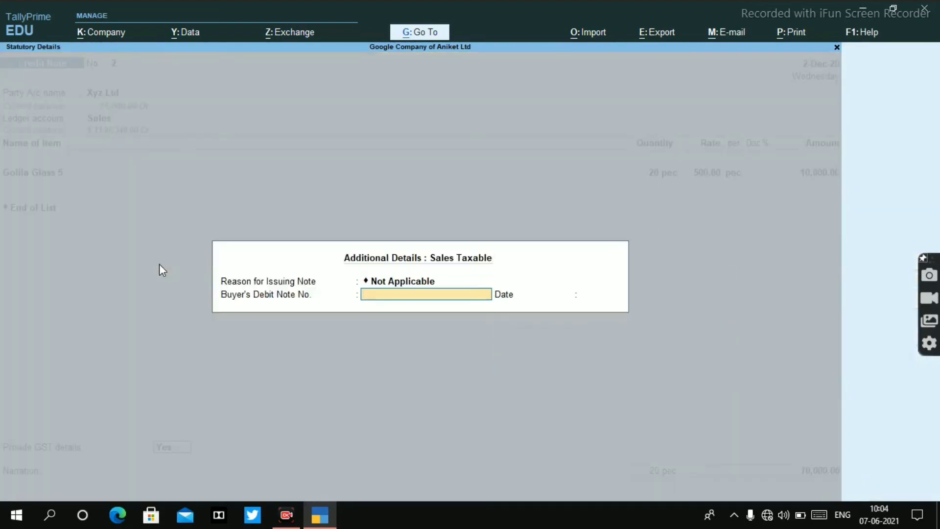
# Step: Set the reason for issuing the note to 01-Sales Return, leaving the buyer's debit note number and date blank
pyautogui.press('BackSpace')
pyautogui.press('BackSpace')
pyautogui.press('Down')
pyautogui.press('Down')
pyautogui.press('Up')
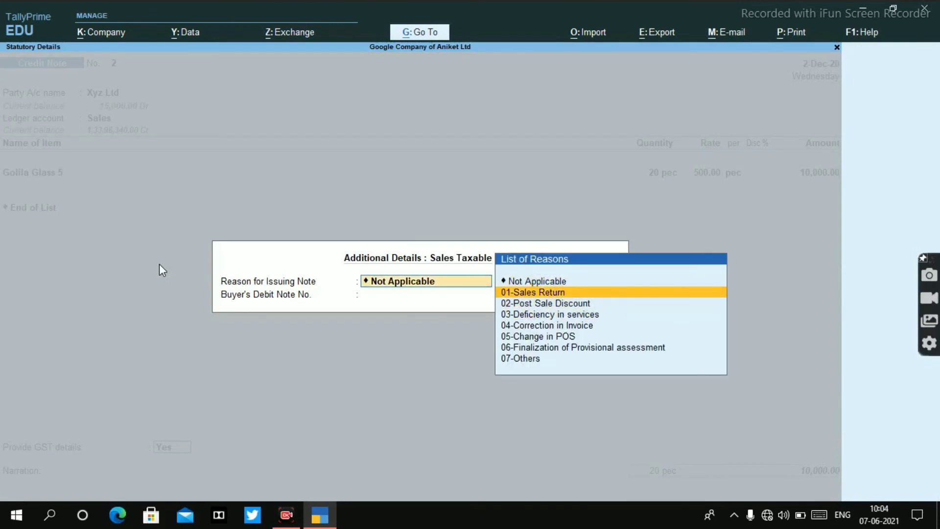
pyautogui.press('Return')
pyautogui.press('Return')
pyautogui.press('Return')
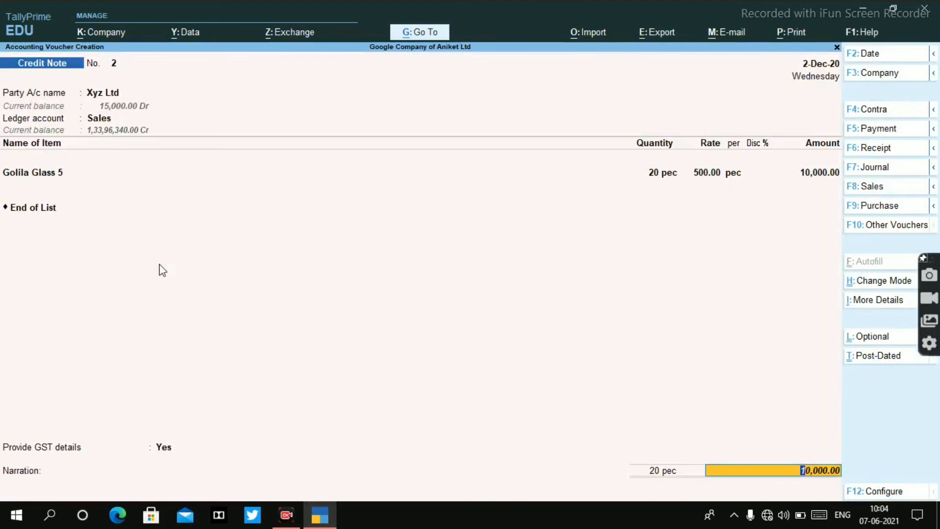
# Step: Leave the narration blank and save the credit note for Xyz Ltd
pyautogui.press('Return')
pyautogui.press('Return')
pyautogui.press('Return')
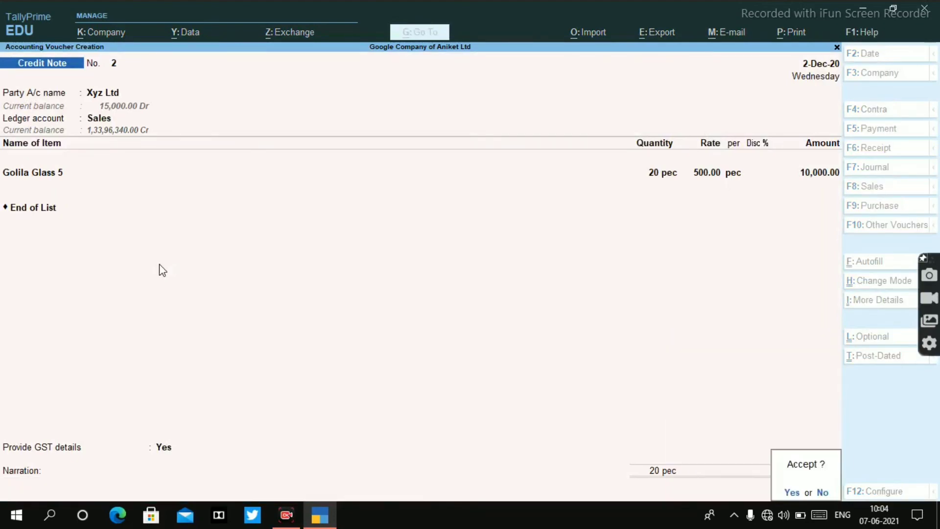
pyautogui.press('Return')
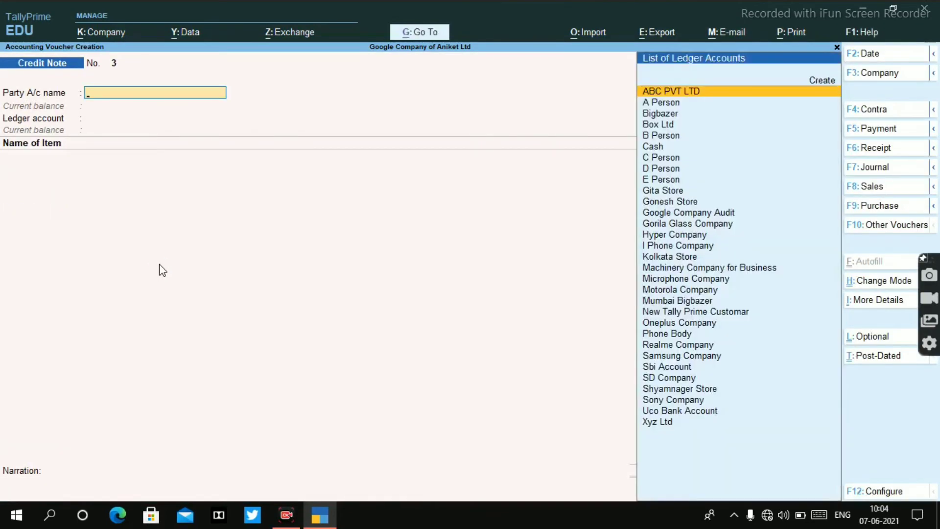